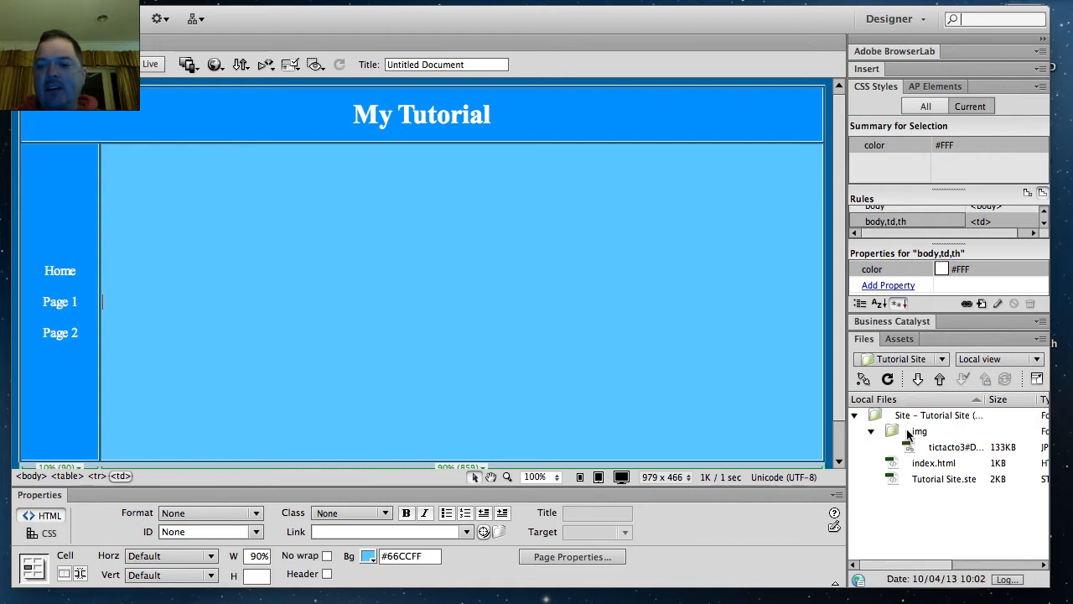
{"action": "left_click", "coordinate": [917, 463]}
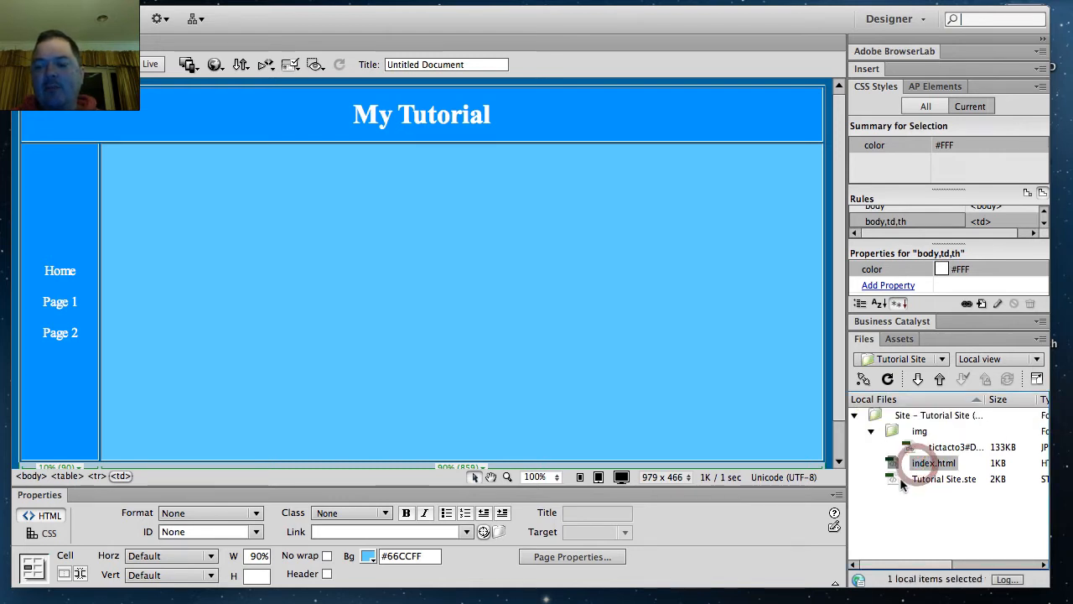
{"action": "left_click", "coordinate": [902, 481]}
{"action": "left_click", "coordinate": [887, 432]}
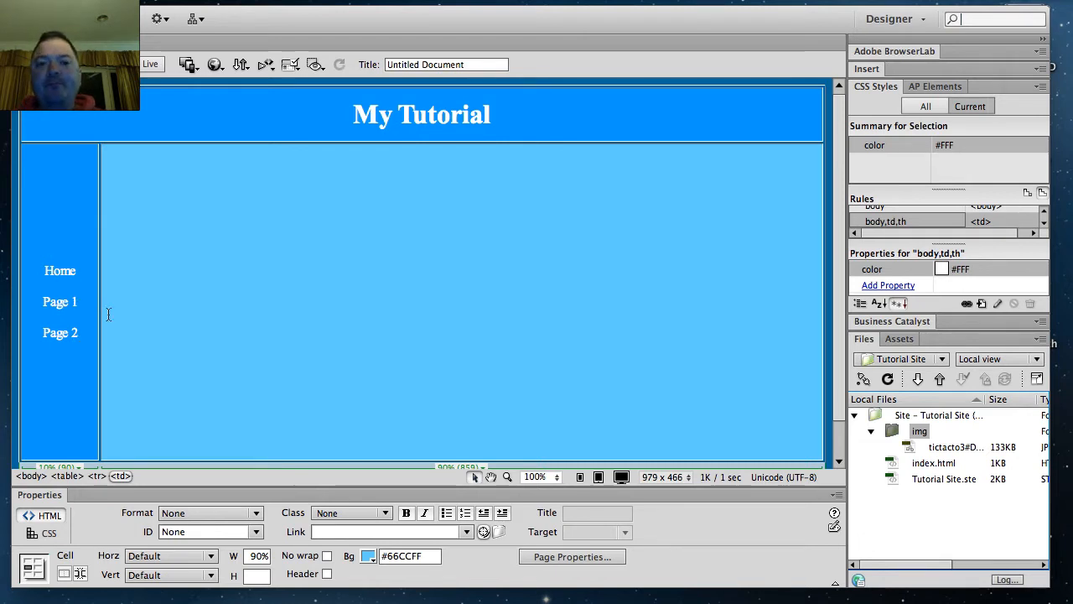
Step: Duplicate index.html in the site files and rename the copy page1.html
{"action": "left_click", "coordinate": [922, 465]}
{"action": "right_click", "coordinate": [891, 464]}
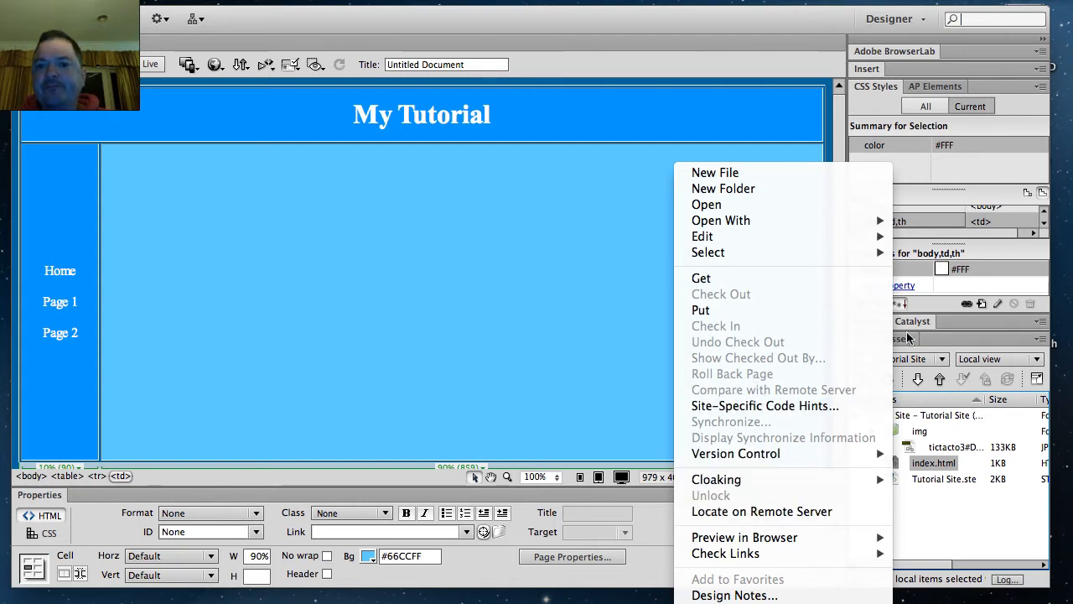
{"action": "left_click", "coordinate": [800, 177]}
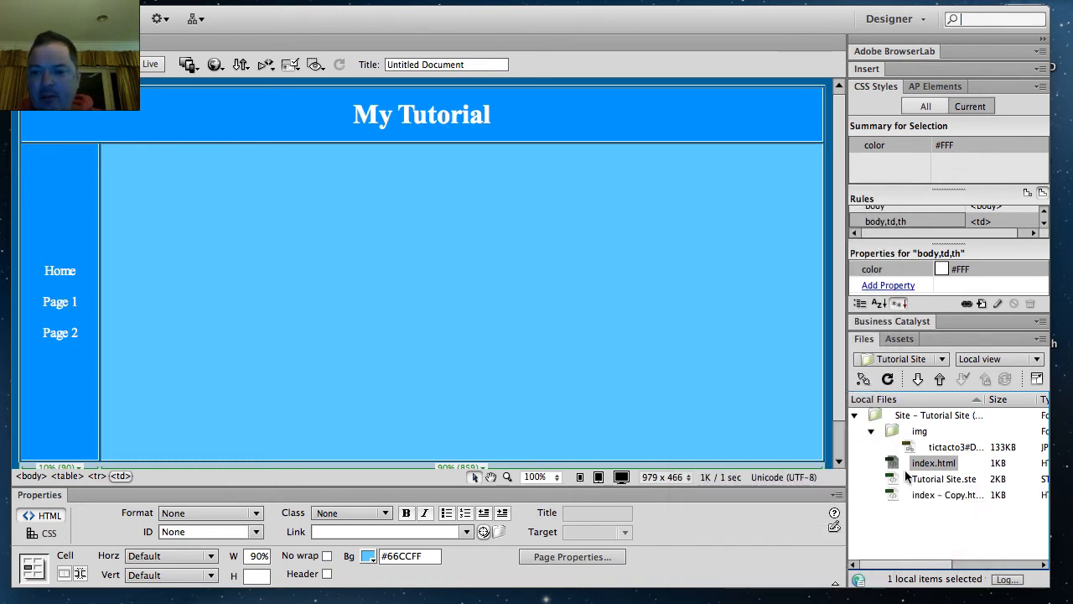
{"action": "left_click", "coordinate": [931, 495]}
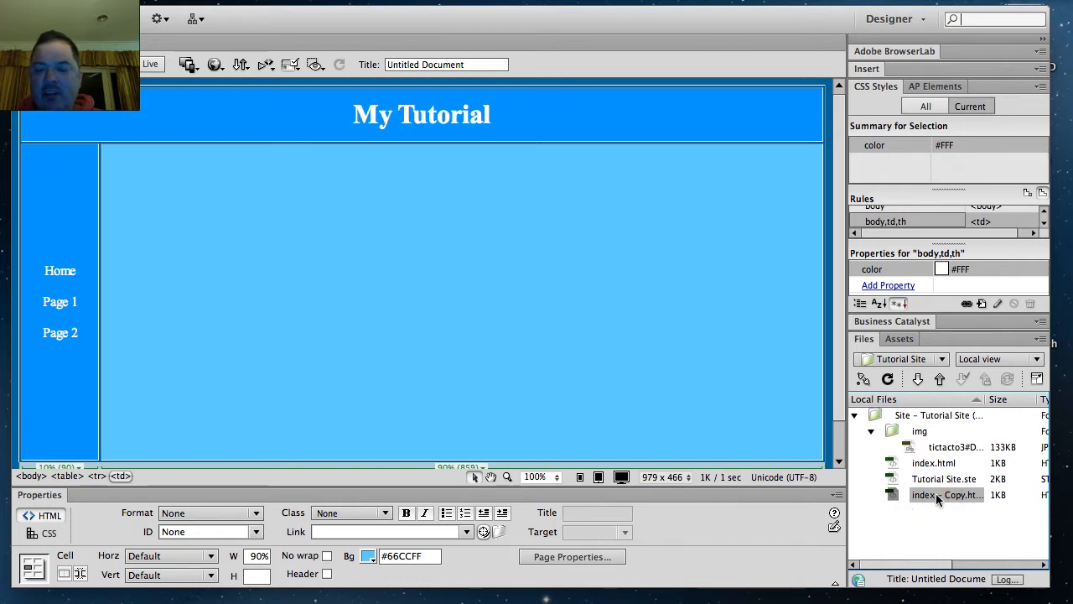
{"action": "left_click", "coordinate": [953, 497]}
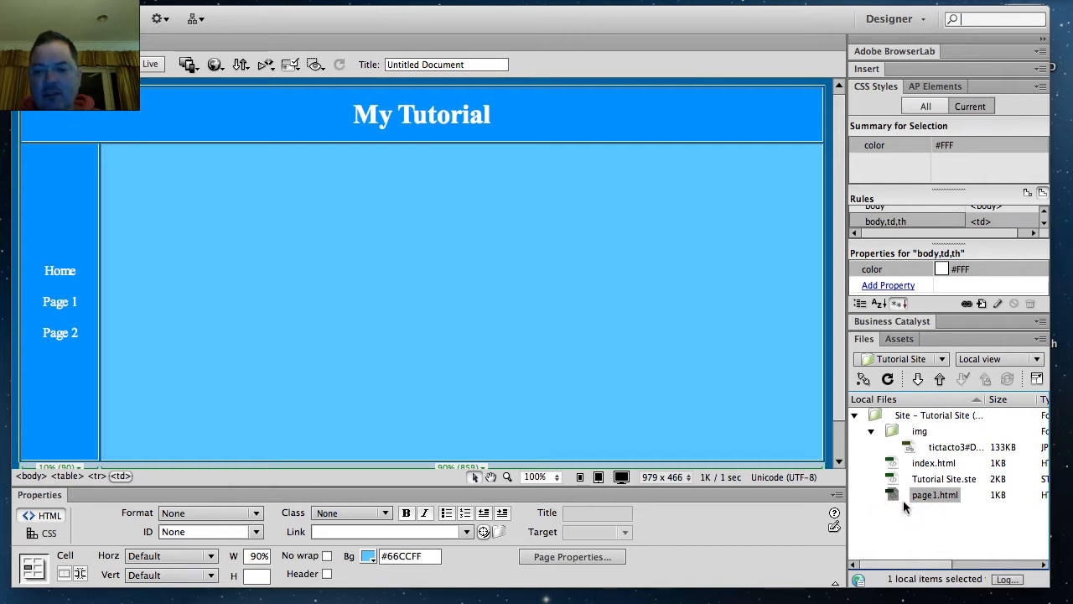
Step: Duplicate page1.html in the site files and rename the copy page2.html
{"action": "key", "text": "super+d"}
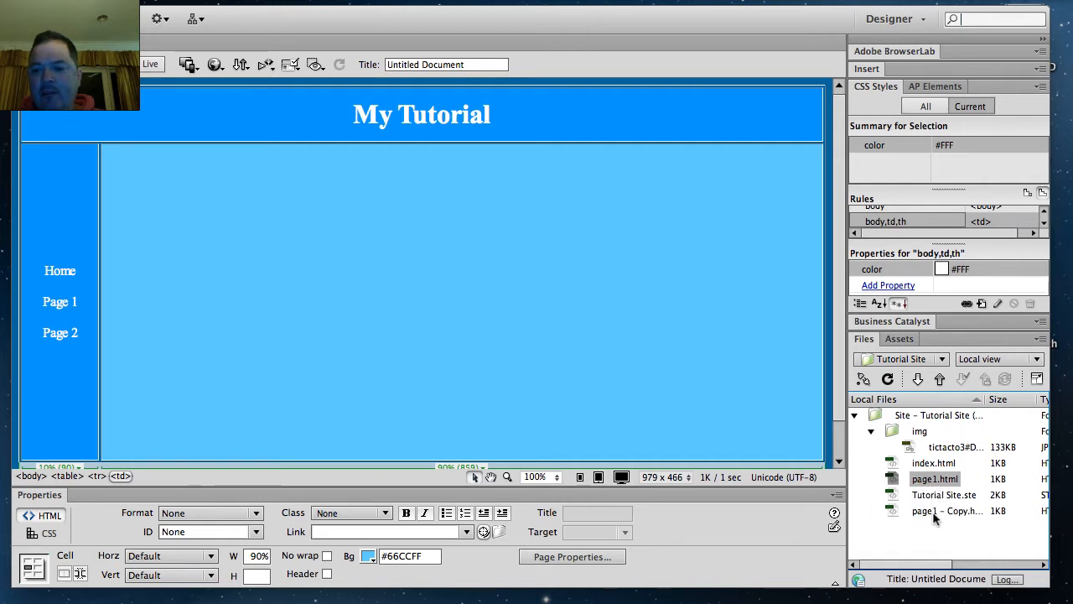
{"action": "left_click", "coordinate": [936, 513]}
{"action": "left_click", "coordinate": [963, 513]}
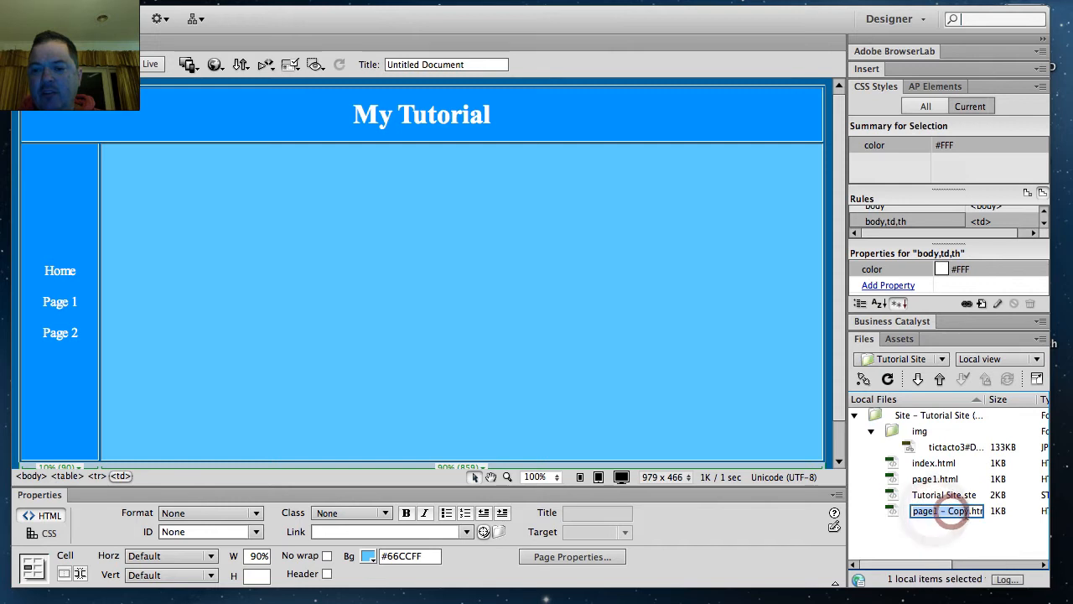
{"action": "left_click_drag", "start_coordinate": [967, 512], "coordinate": [933, 515]}
{"action": "type", "text": "2"}
{"action": "left_click", "coordinate": [924, 525]}
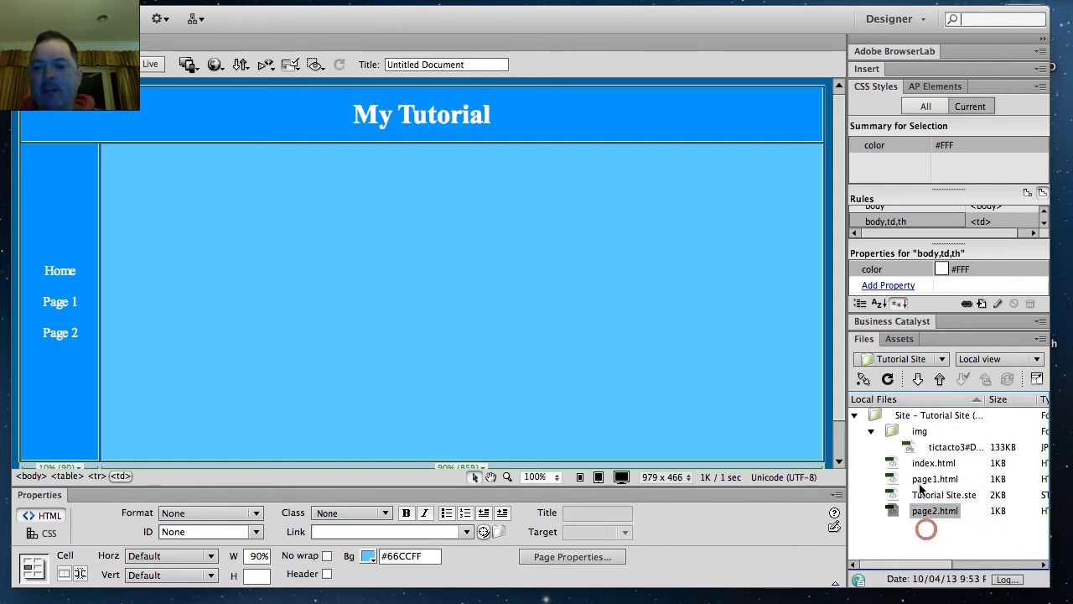
Step: Open page1.html and page2.html for editing and switch between the two documents
{"action": "double_click", "coordinate": [897, 479]}
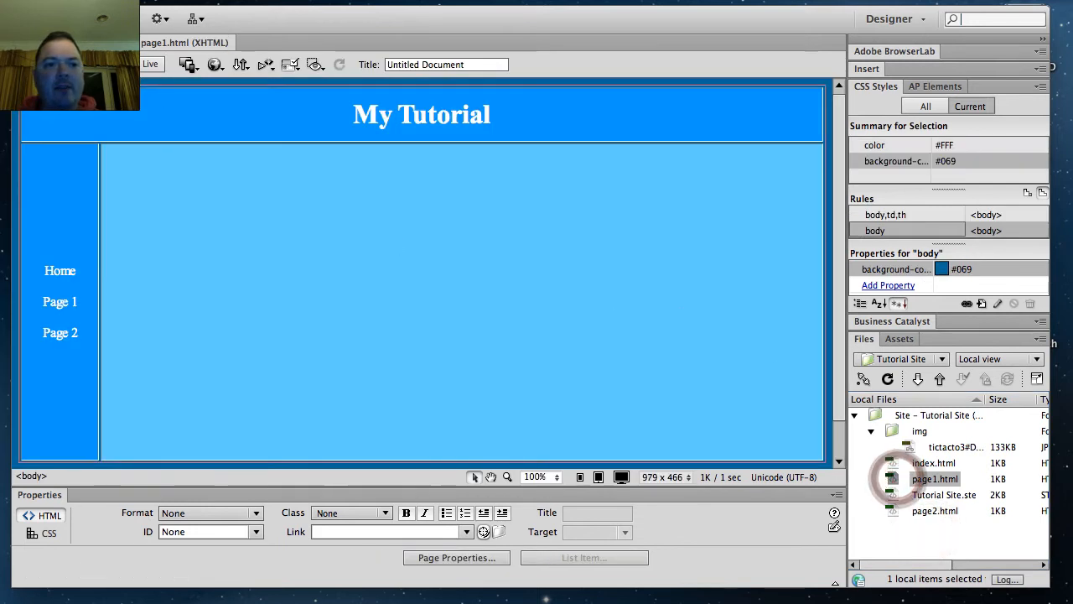
{"action": "left_click", "coordinate": [149, 44]}
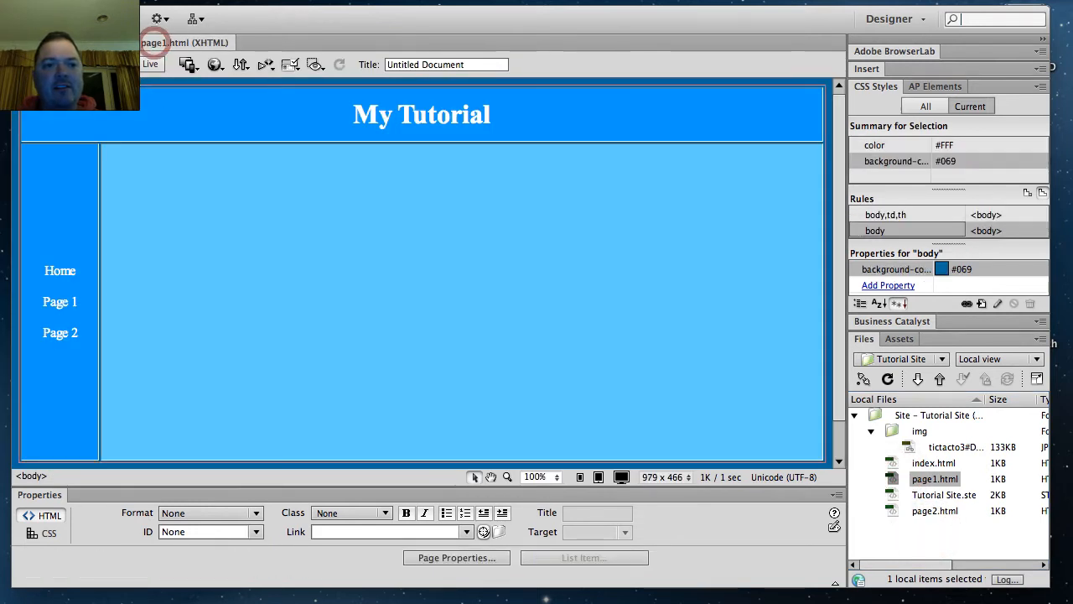
{"action": "double_click", "coordinate": [913, 513]}
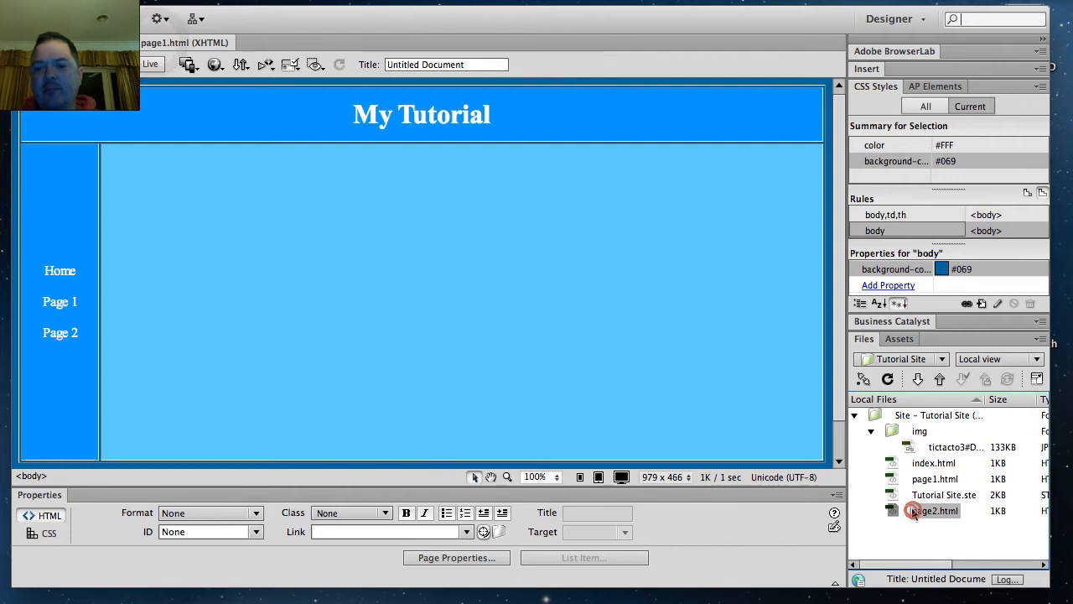
{"action": "left_click", "coordinate": [168, 42]}
{"action": "left_click", "coordinate": [267, 44]}
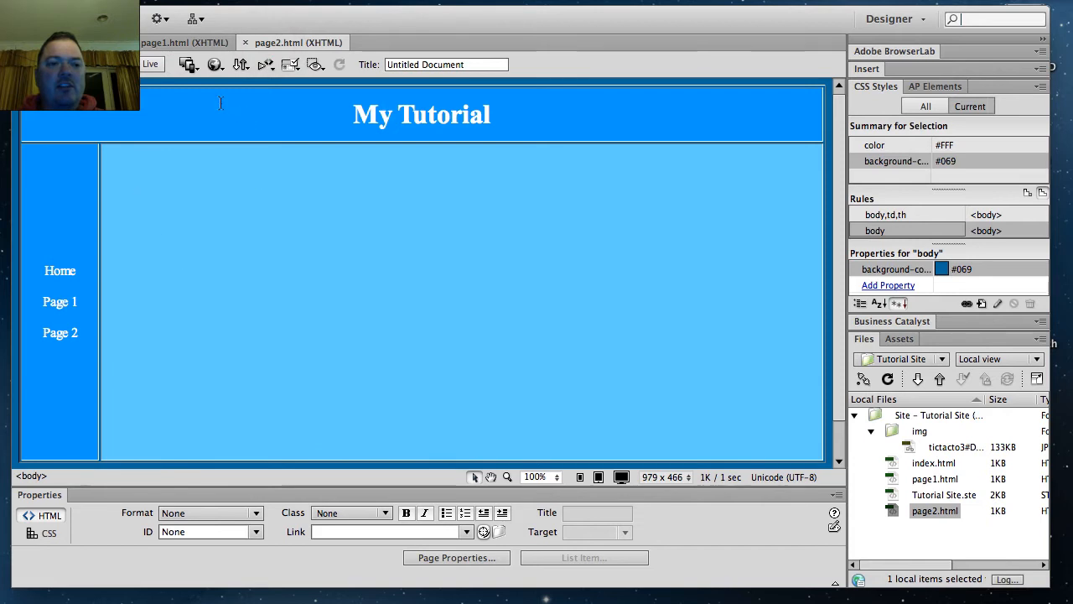
Step: Replace the "My Tutorial" heading in page1.html with "Page 1"
{"action": "left_click", "coordinate": [158, 43]}
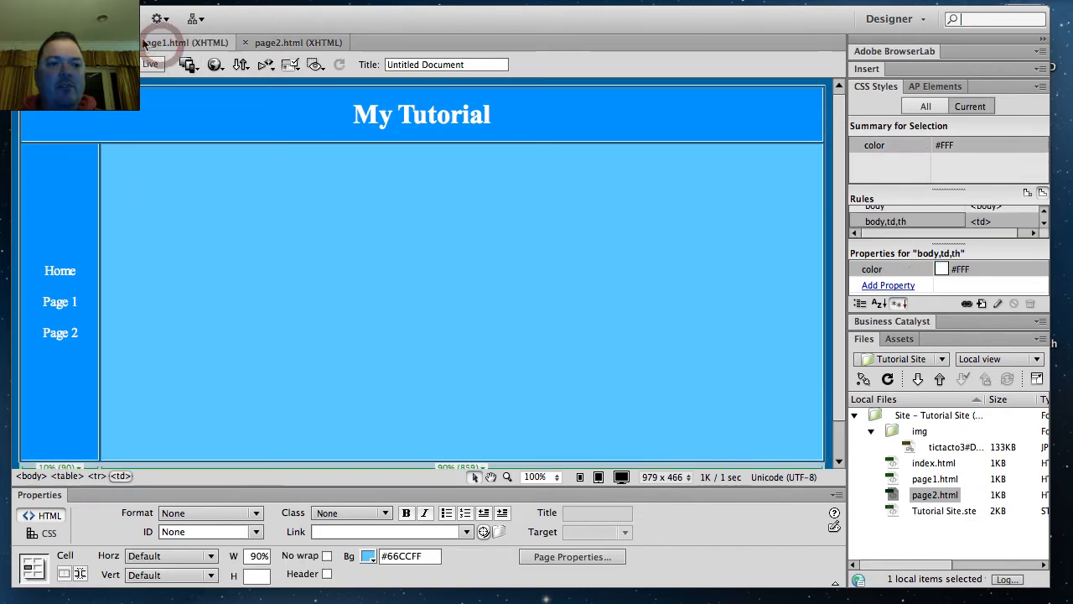
{"action": "triple_click", "coordinate": [501, 118]}
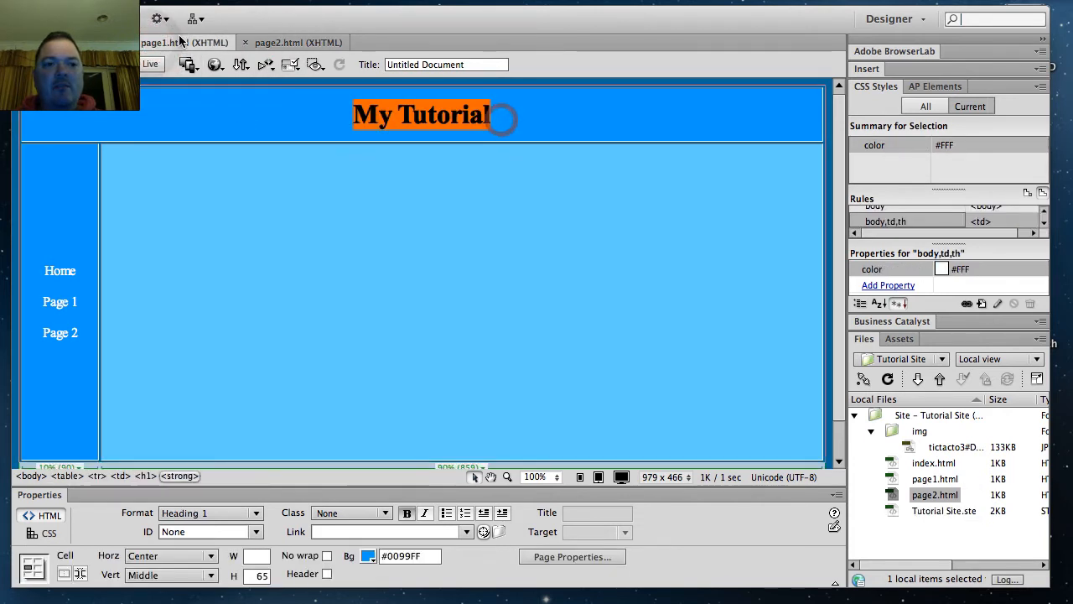
{"action": "type", "text": "ge 1"}
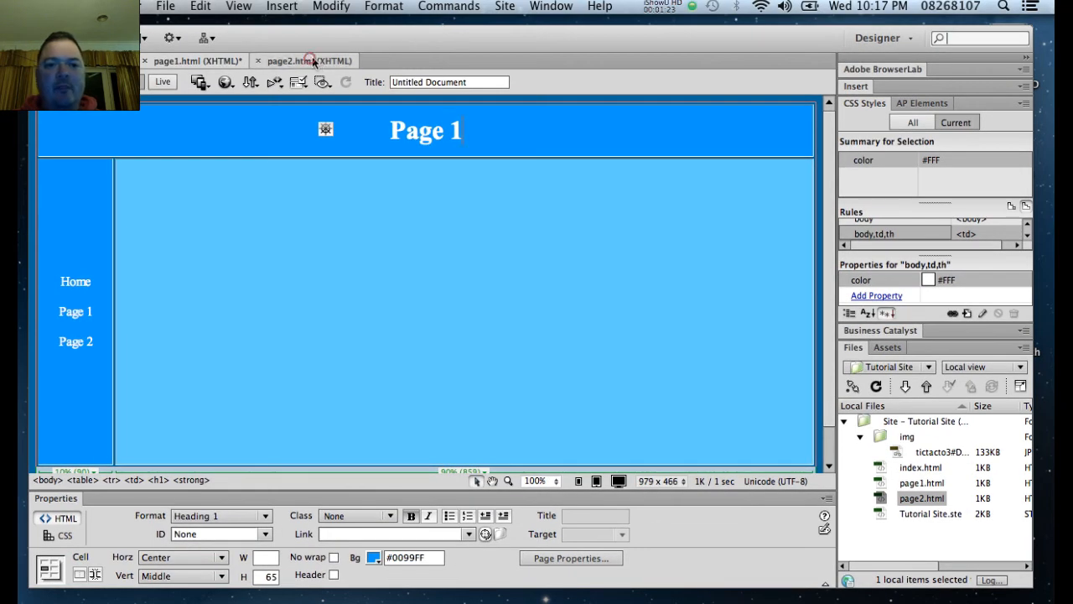
Step: Replace the heading in page2.html with "Page 2" and save all open documents
{"action": "left_click", "coordinate": [301, 41]}
{"action": "left_click_drag", "start_coordinate": [496, 116], "coordinate": [415, 114]}
{"action": "triple_click", "coordinate": [496, 129]}
{"action": "type", "text": "Page "}
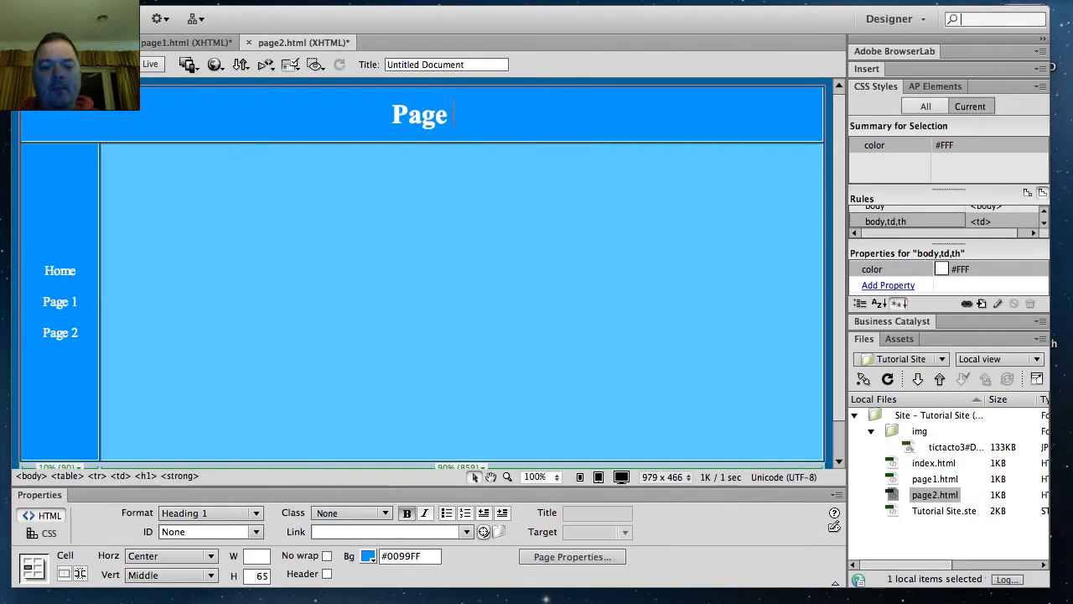
{"action": "type", "text": "2"}
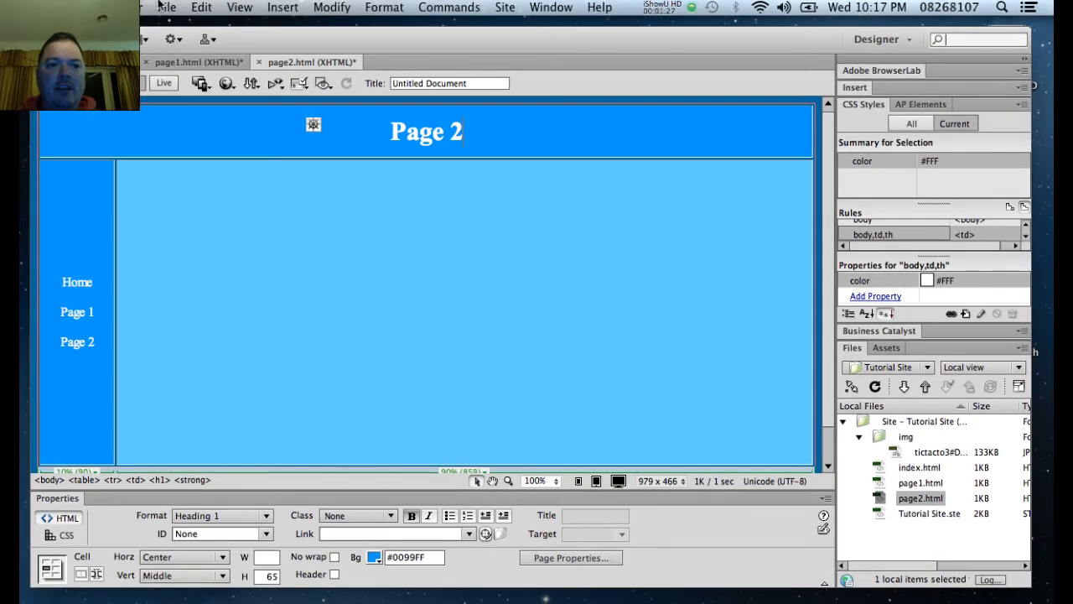
{"action": "left_click", "coordinate": [166, 7]}
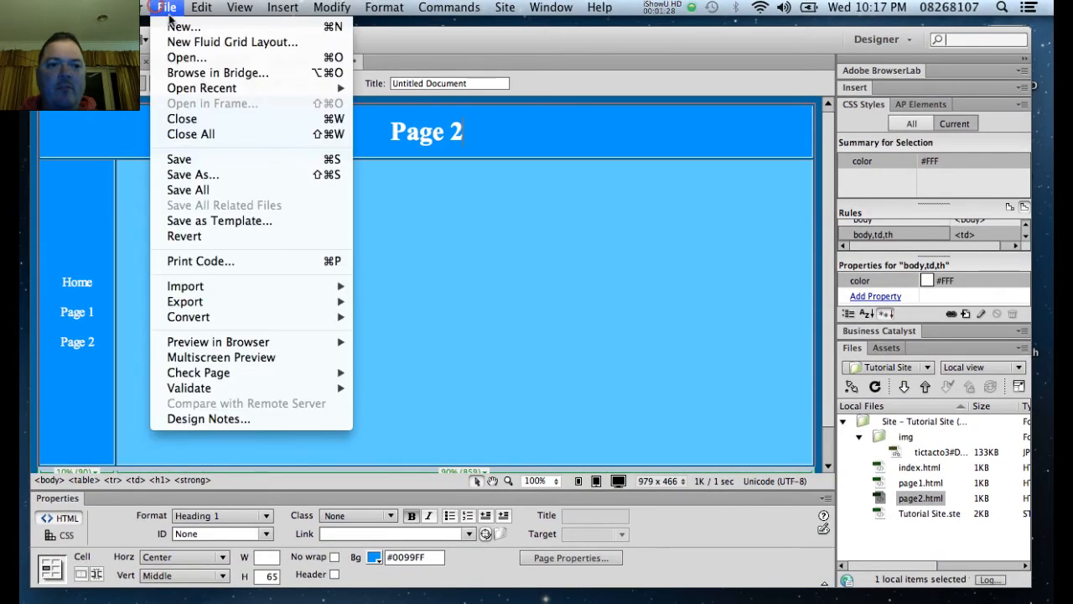
{"action": "left_click", "coordinate": [239, 189]}
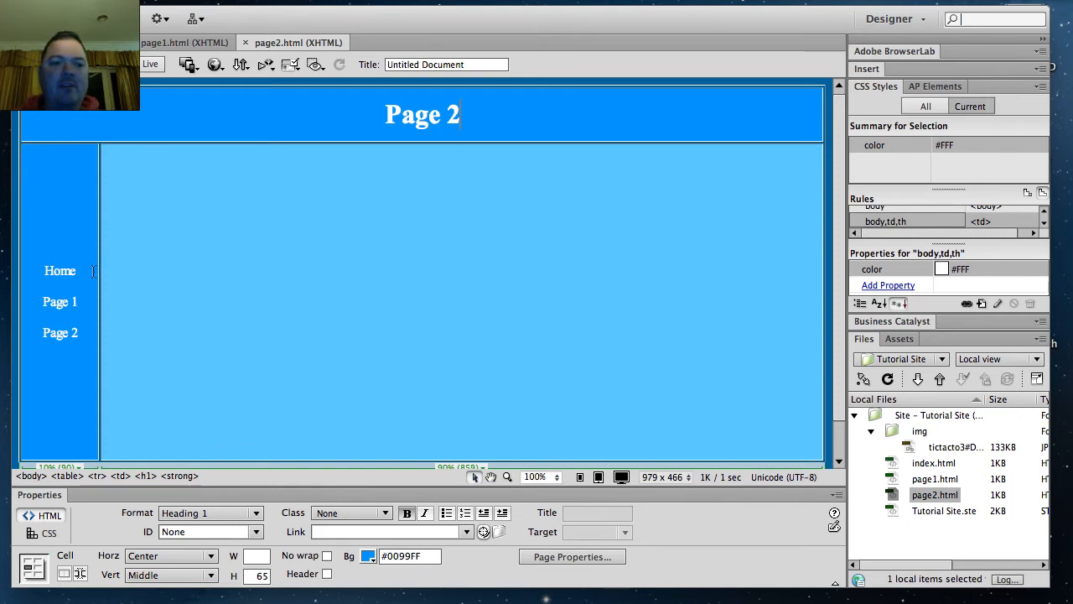
Step: Switch to index.html, preview it in Firefox, and minimize the browser window
{"action": "left_click", "coordinate": [219, 66]}
{"action": "left_click", "coordinate": [274, 228]}
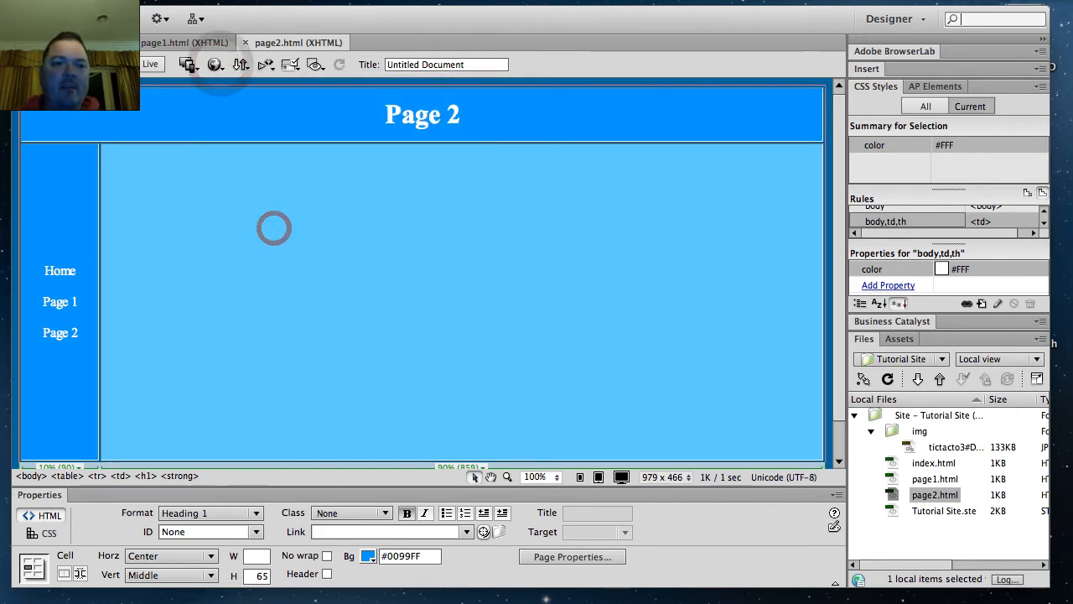
{"action": "left_click", "coordinate": [80, 42]}
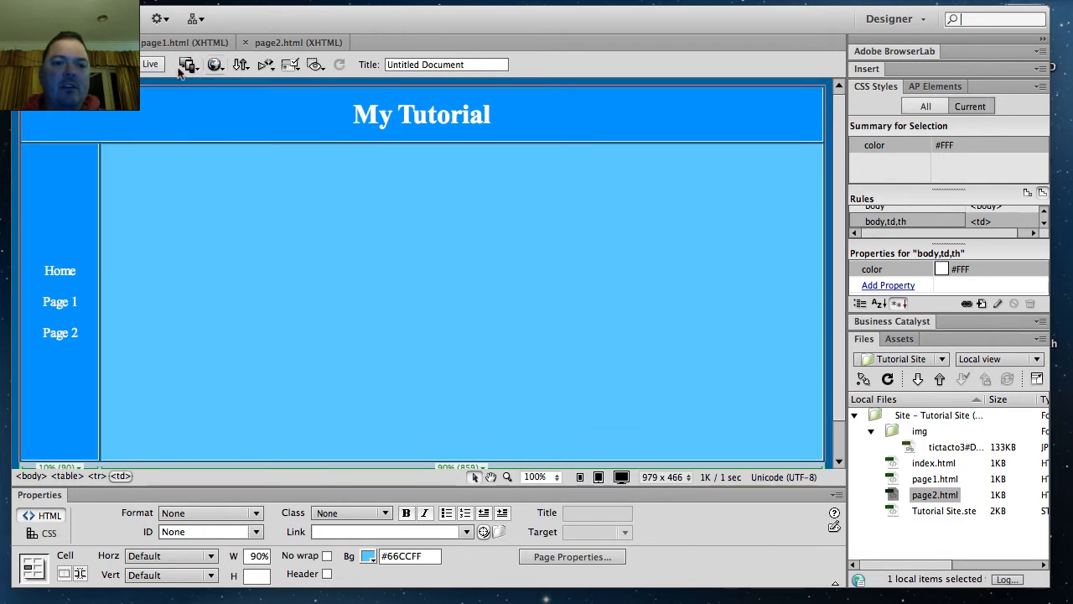
{"action": "left_click", "coordinate": [220, 68]}
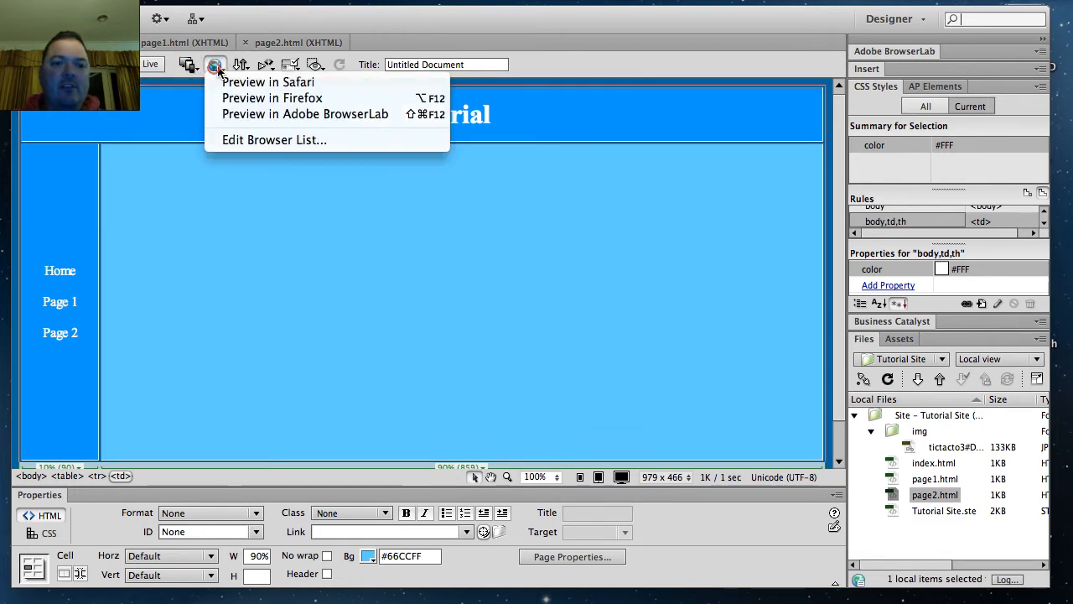
{"action": "left_click", "coordinate": [262, 99]}
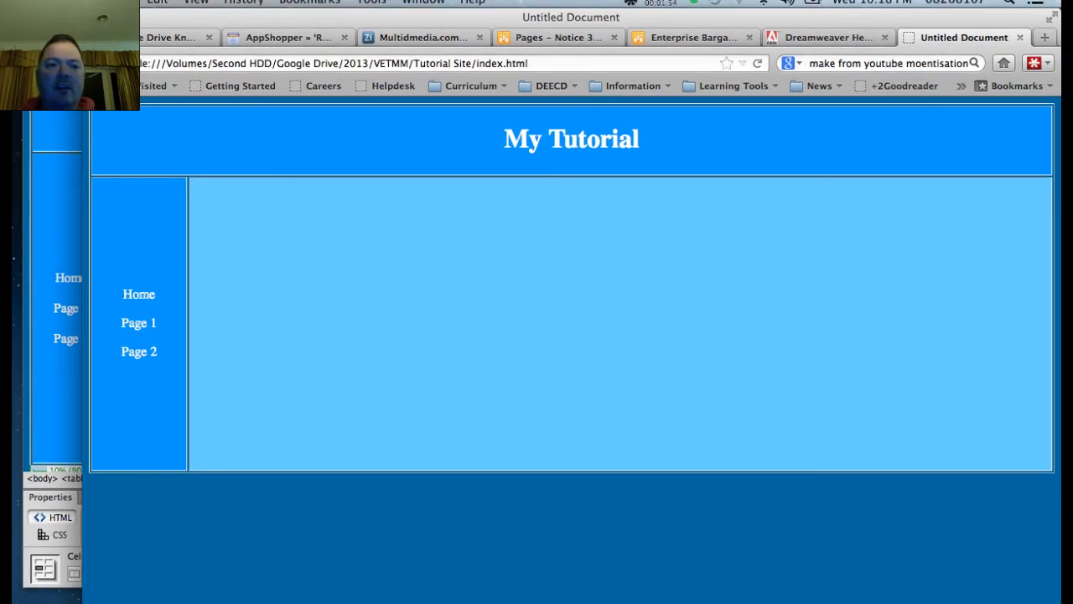
{"action": "key", "text": "super+m"}
Step: Preview index.html in Safari and minimize the browser window
{"action": "left_click", "coordinate": [223, 76]}
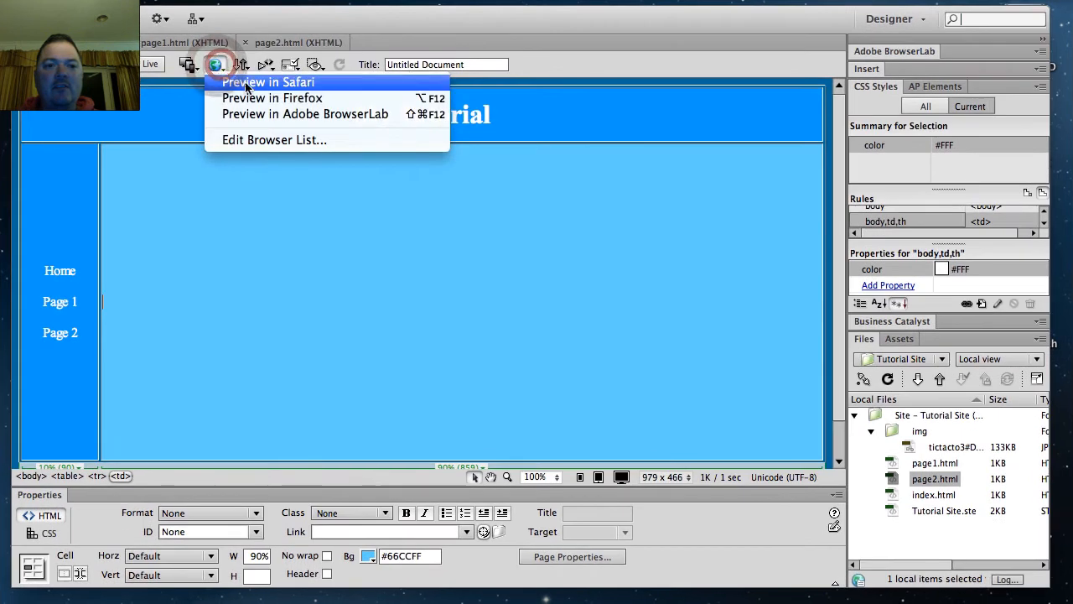
{"action": "left_click", "coordinate": [253, 89]}
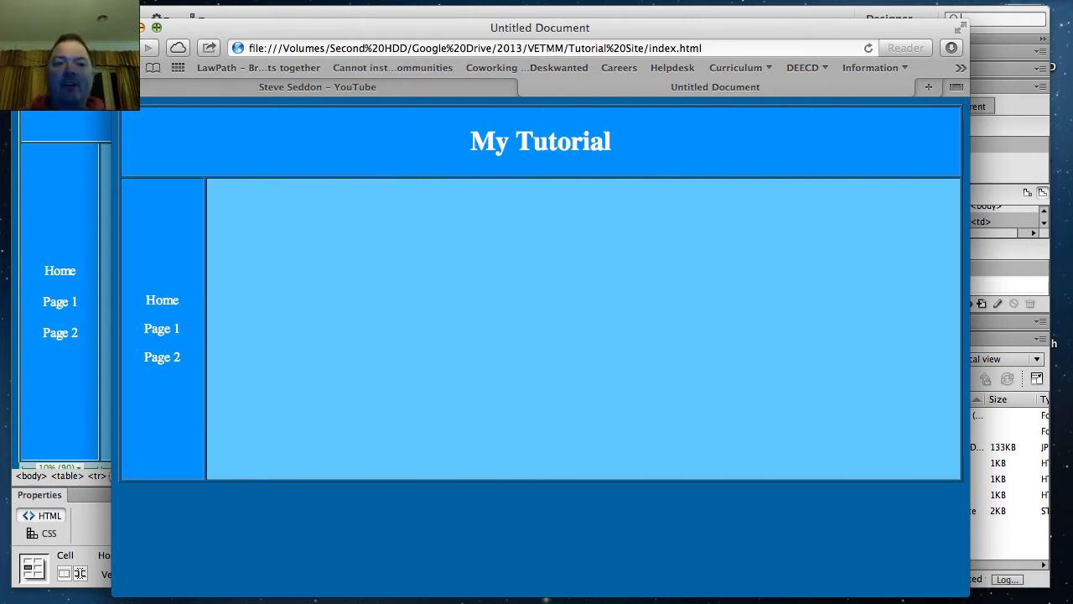
{"action": "left_click", "coordinate": [146, 28]}
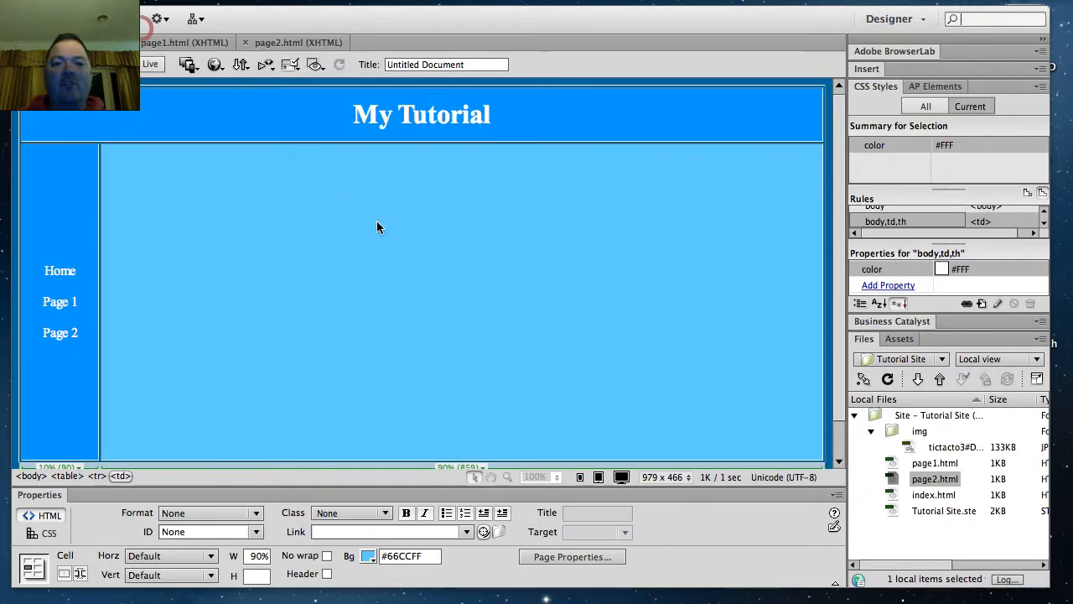
{"action": "left_click", "coordinate": [77, 275]}
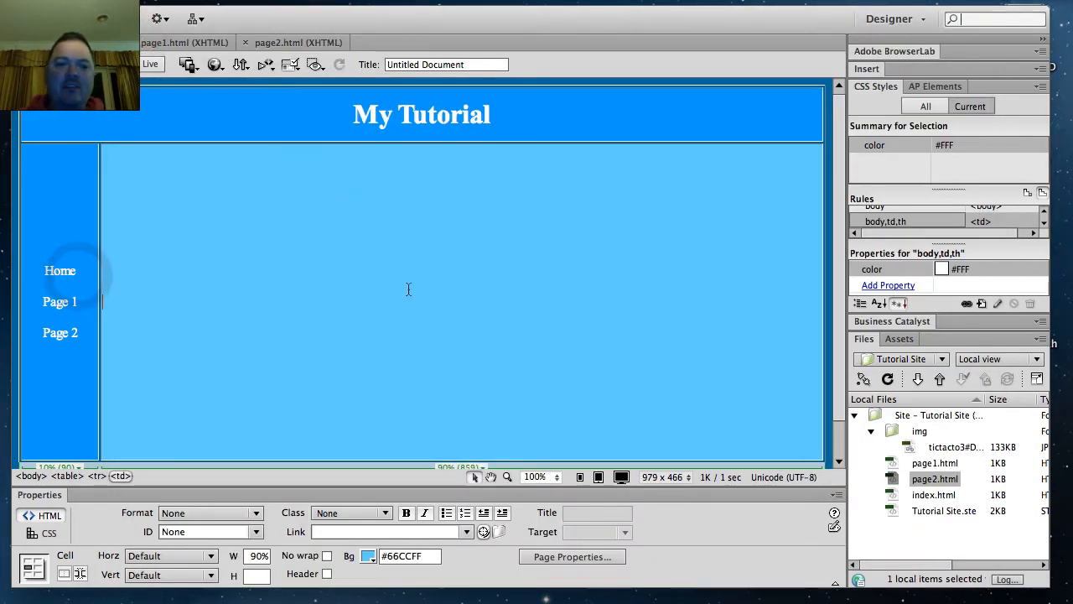
{"action": "double_click", "coordinate": [82, 270]}
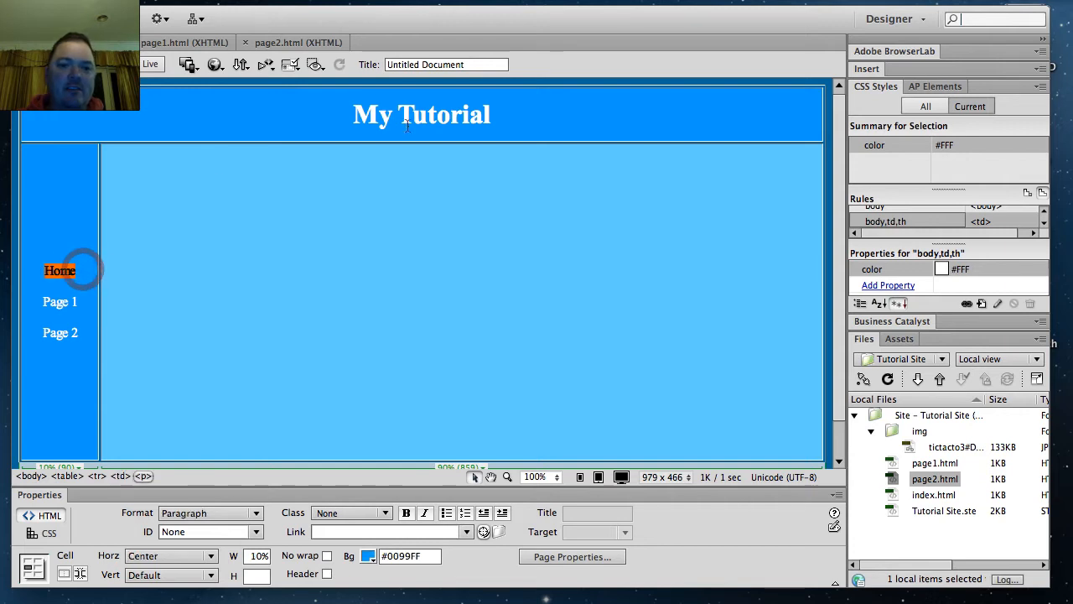
{"action": "left_click", "coordinate": [77, 278]}
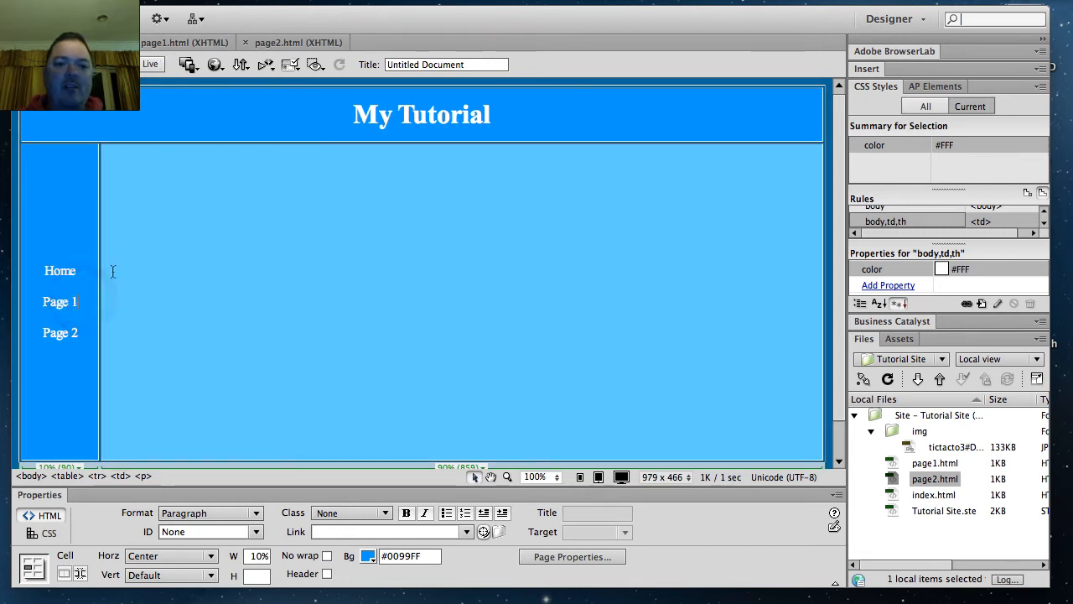
Step: Link the Page 1 navigation text in index.html to page1.html
{"action": "triple_click", "coordinate": [82, 303]}
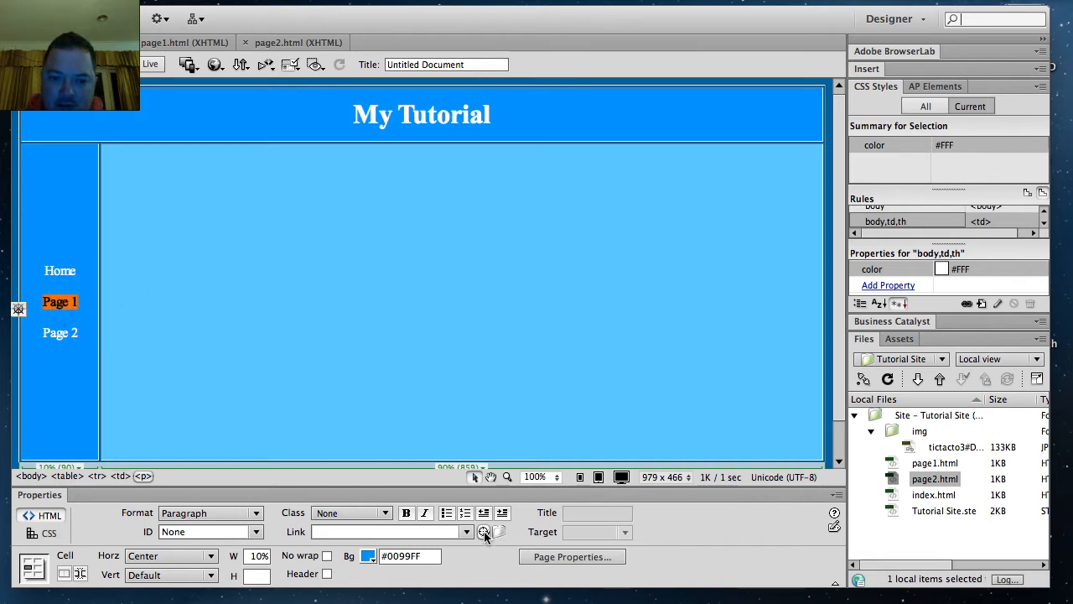
{"action": "left_click", "coordinate": [428, 532]}
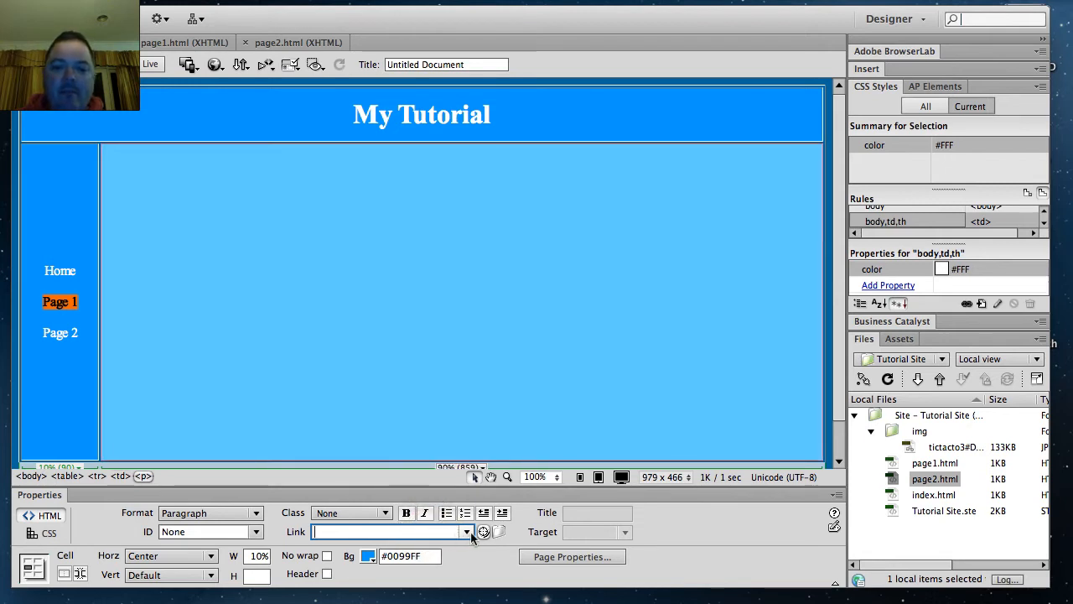
{"action": "left_click", "coordinate": [500, 533]}
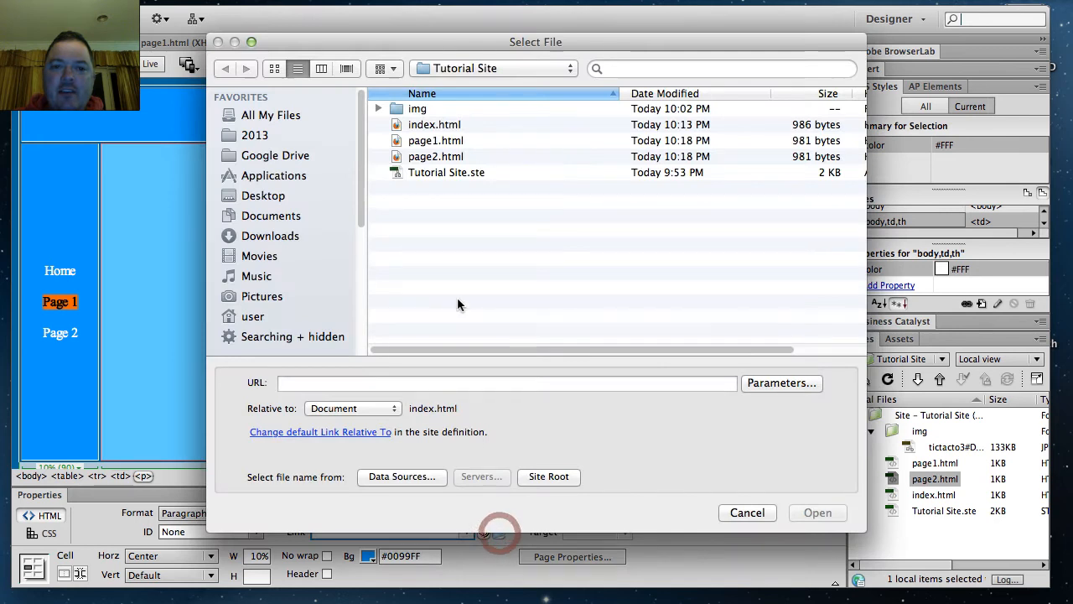
{"action": "left_click", "coordinate": [747, 512]}
{"action": "left_click_drag", "start_coordinate": [483, 533], "coordinate": [923, 463]}
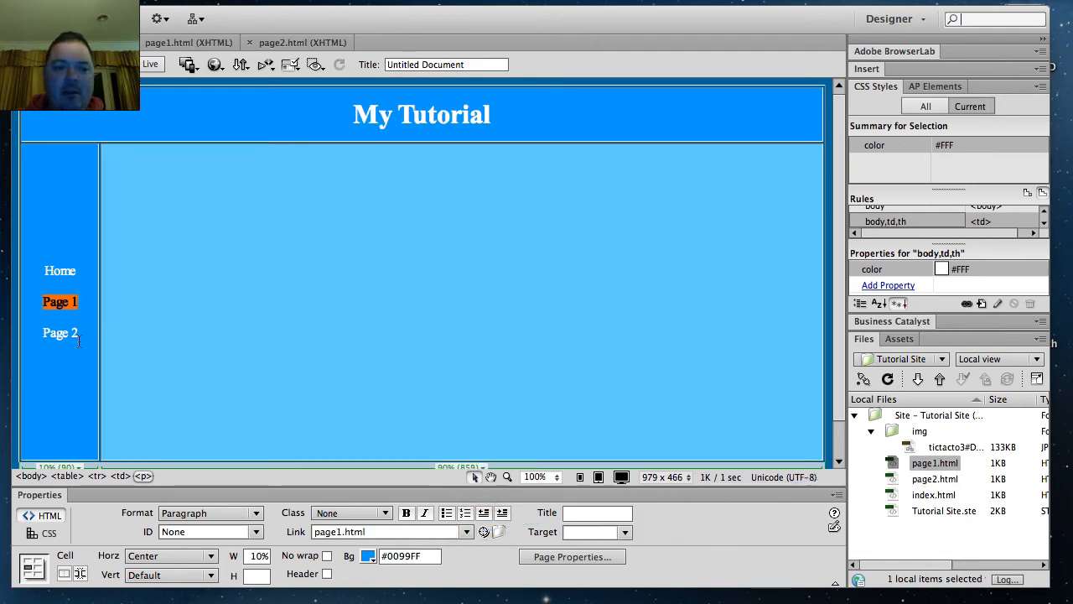
Step: Link the Page 2 navigation text to page2.html and check the link targets of both page entries
{"action": "left_click_drag", "start_coordinate": [78, 339], "coordinate": [52, 335]}
{"action": "left_click_drag", "start_coordinate": [483, 532], "coordinate": [918, 485]}
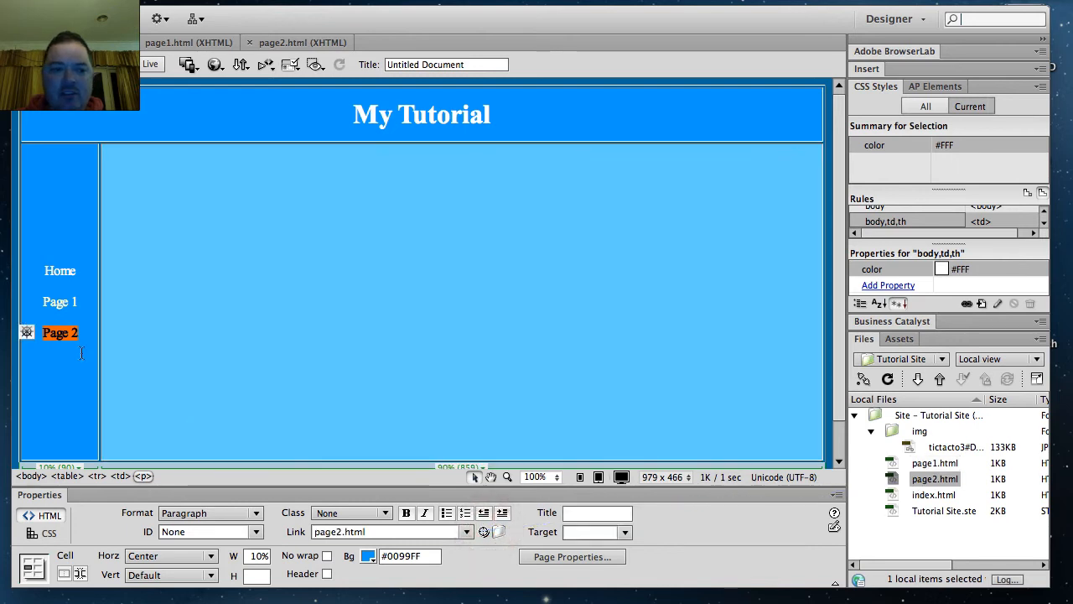
{"action": "left_click", "coordinate": [63, 300]}
{"action": "left_click", "coordinate": [66, 333]}
{"action": "left_click", "coordinate": [301, 533]}
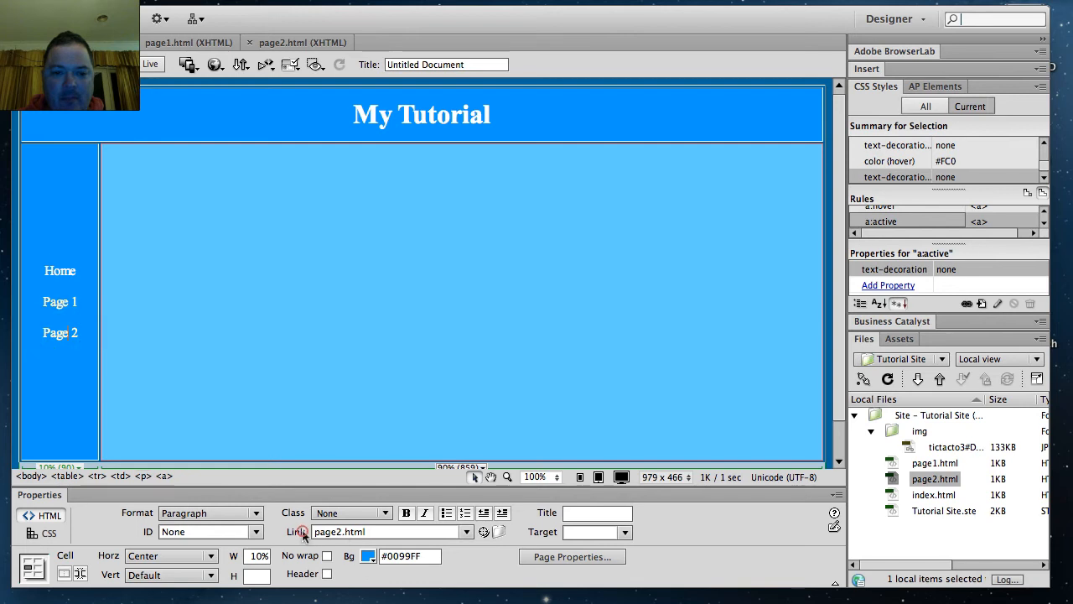
{"action": "left_click", "coordinate": [56, 332]}
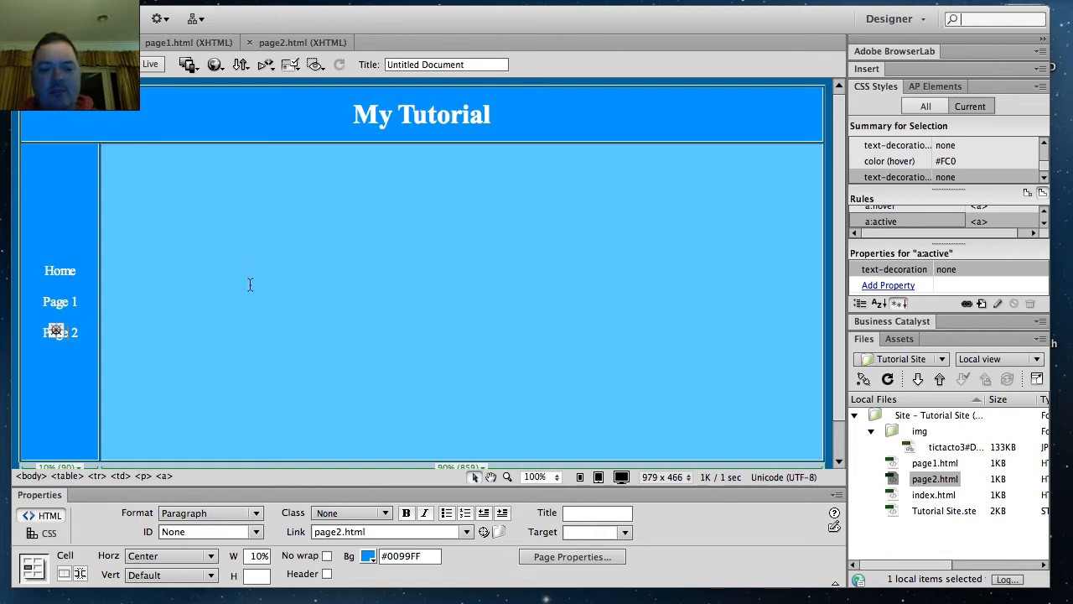
Step: In page1.html, link the Home navigation text to index.html and the Page 2 text to page2.html
{"action": "left_click", "coordinate": [183, 46]}
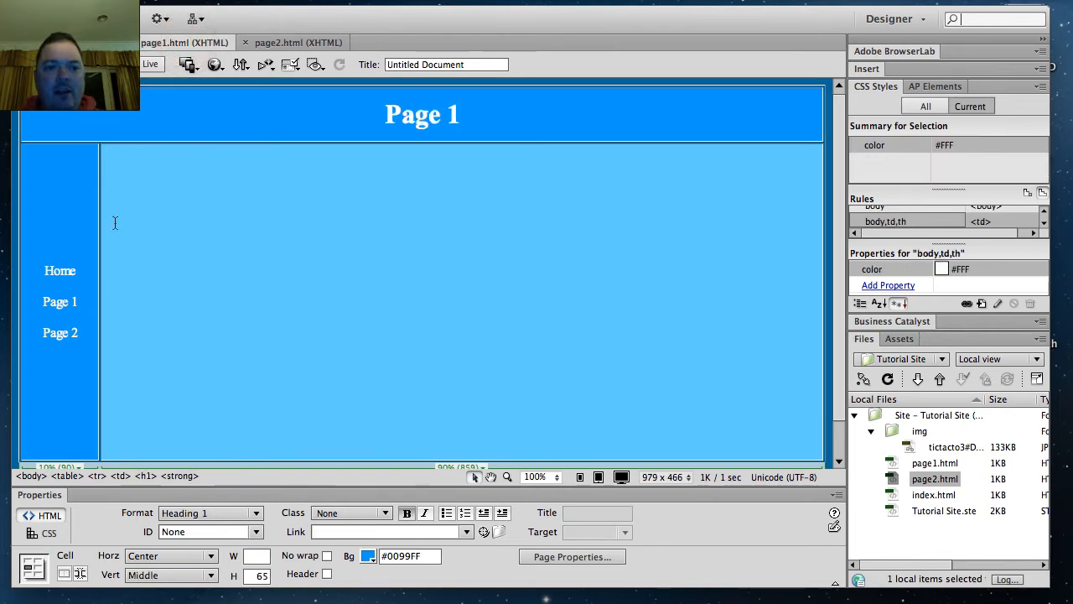
{"action": "left_click_drag", "start_coordinate": [84, 271], "coordinate": [43, 272]}
{"action": "left_click_drag", "start_coordinate": [484, 532], "coordinate": [930, 495]}
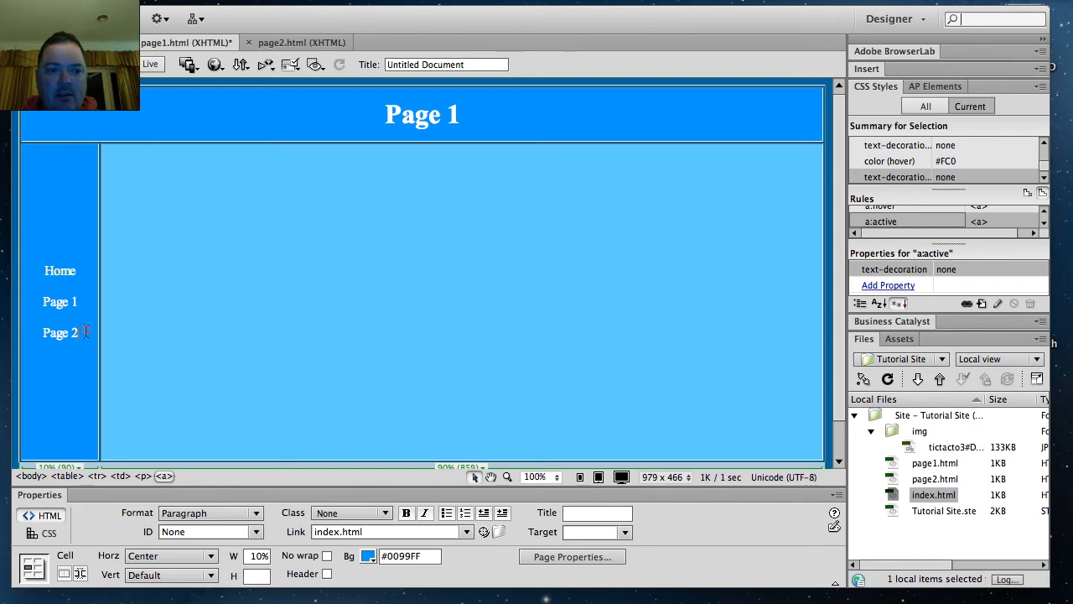
{"action": "left_click_drag", "start_coordinate": [86, 333], "coordinate": [43, 333]}
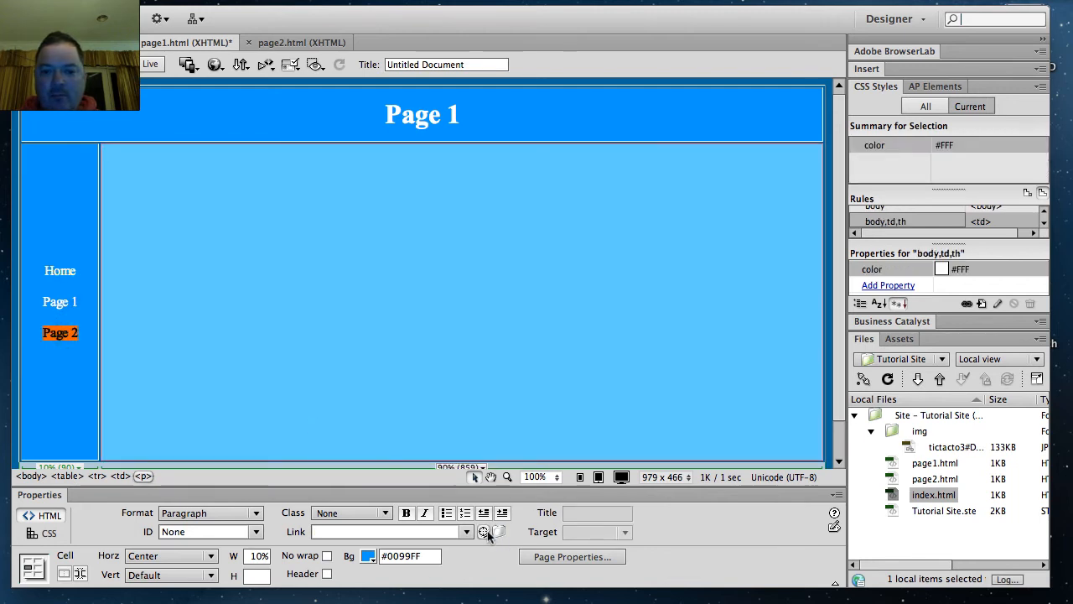
{"action": "left_click_drag", "start_coordinate": [686, 518], "coordinate": [926, 479]}
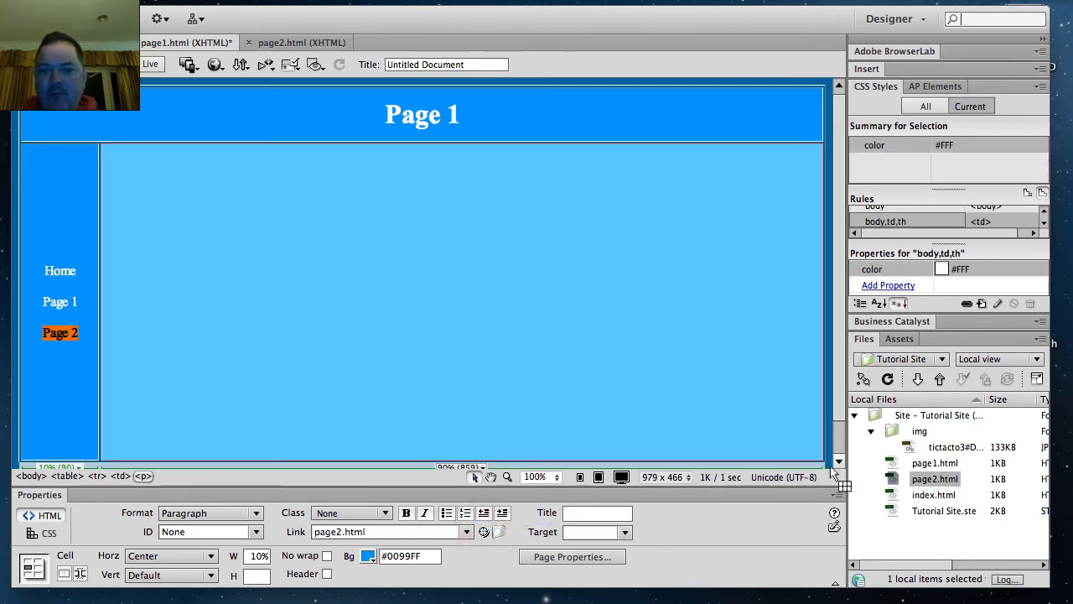
Step: In page2.html, link the Home navigation text to index.html and the Page 1 text to page1.html
{"action": "left_click", "coordinate": [283, 42]}
{"action": "left_click_drag", "start_coordinate": [85, 271], "coordinate": [43, 271]}
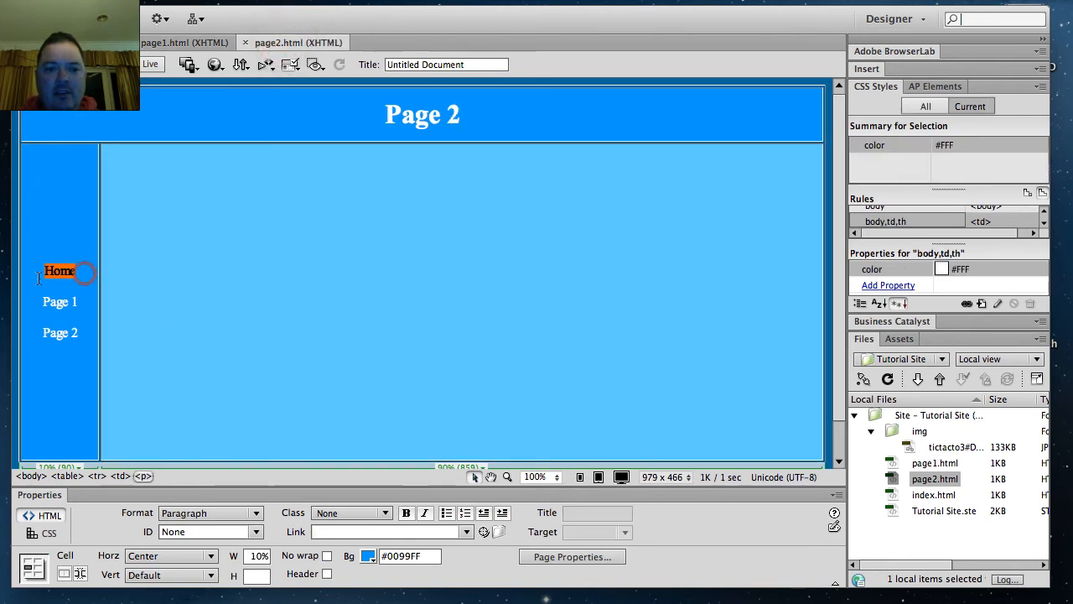
{"action": "left_click_drag", "start_coordinate": [484, 531], "coordinate": [908, 500]}
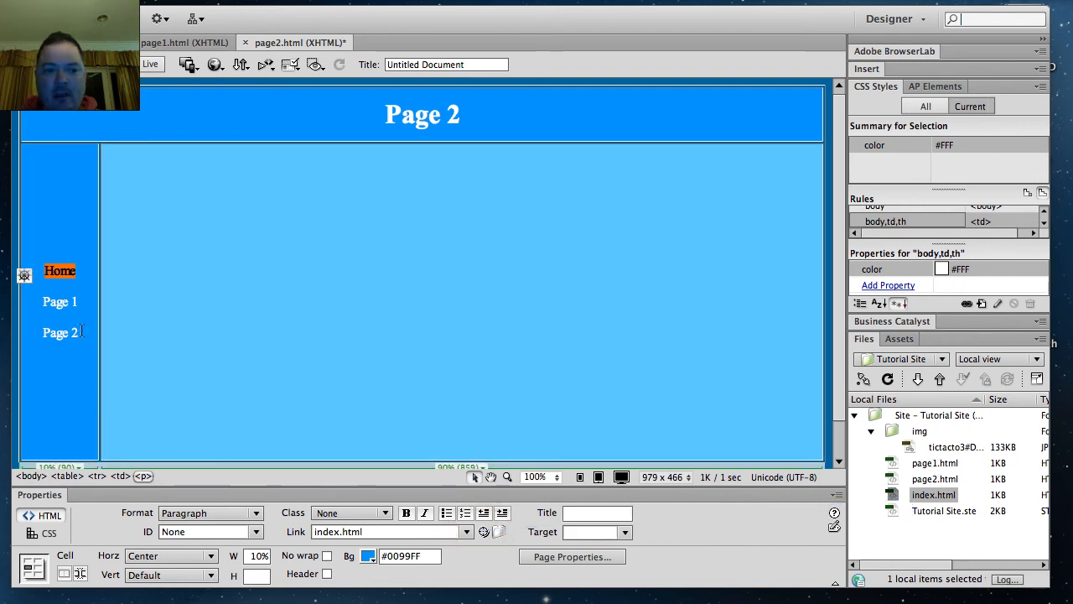
{"action": "left_click_drag", "start_coordinate": [80, 300], "coordinate": [44, 302]}
{"action": "left_click_drag", "start_coordinate": [486, 533], "coordinate": [922, 468]}
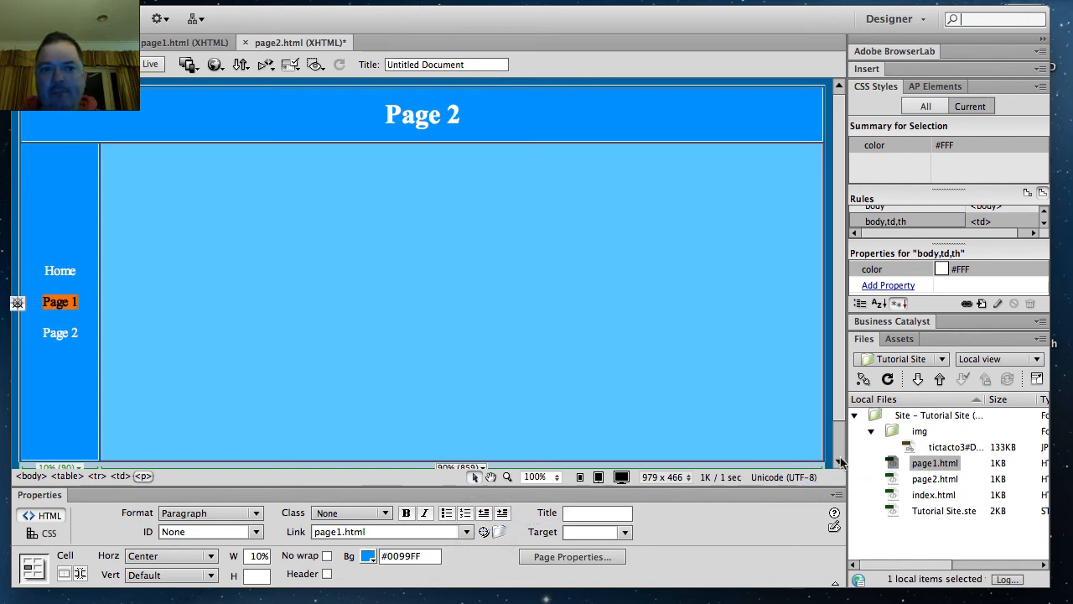
Step: Preview page2.html in Safari, test the Home, Page 1 and Page 2 navigation links, and minimize the browser window
{"action": "left_click", "coordinate": [214, 65]}
{"action": "left_click", "coordinate": [252, 83]}
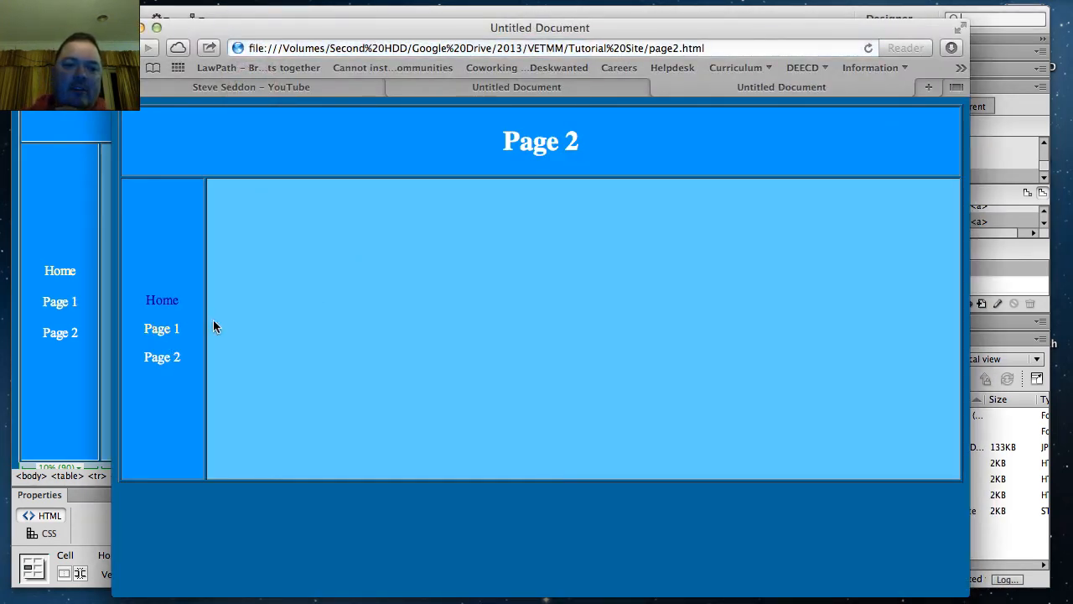
{"action": "left_click", "coordinate": [169, 309]}
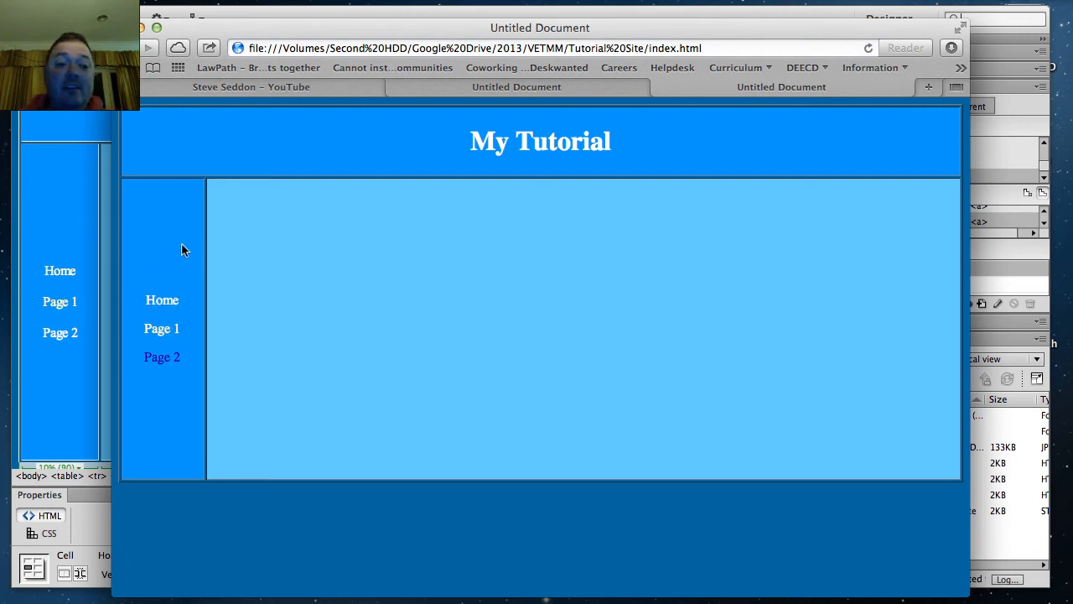
{"action": "left_click", "coordinate": [163, 331]}
{"action": "left_click", "coordinate": [168, 356]}
{"action": "left_click", "coordinate": [162, 328]}
{"action": "left_click", "coordinate": [161, 300]}
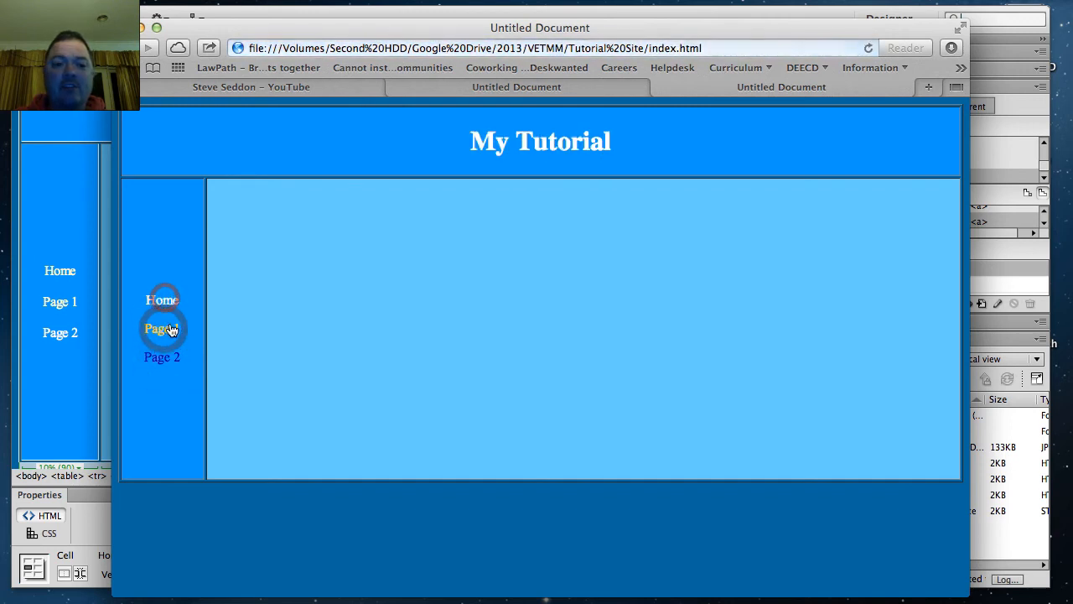
{"action": "left_click", "coordinate": [164, 328]}
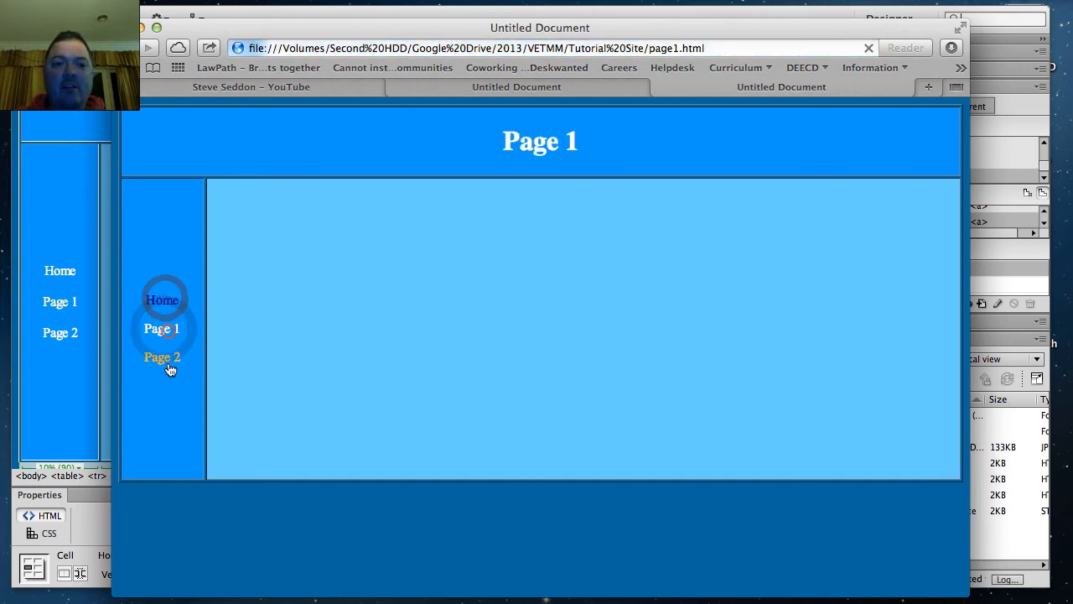
{"action": "left_click", "coordinate": [142, 28]}
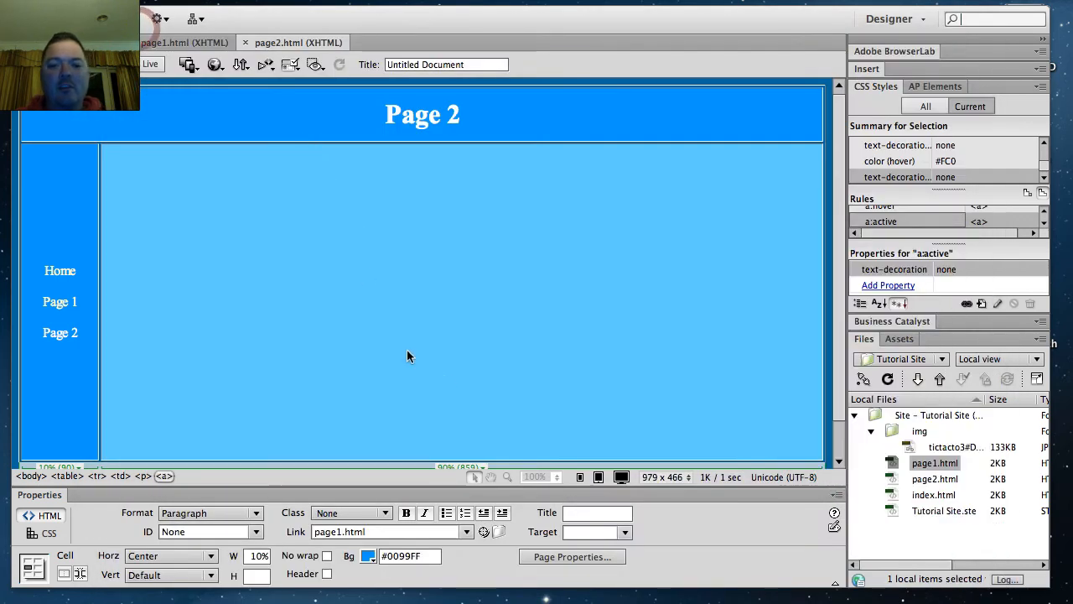
Step: In index.html, enter "This is my Tutorial home page." in the main content cell and start a new paragraph below it
{"action": "left_click", "coordinate": [328, 264]}
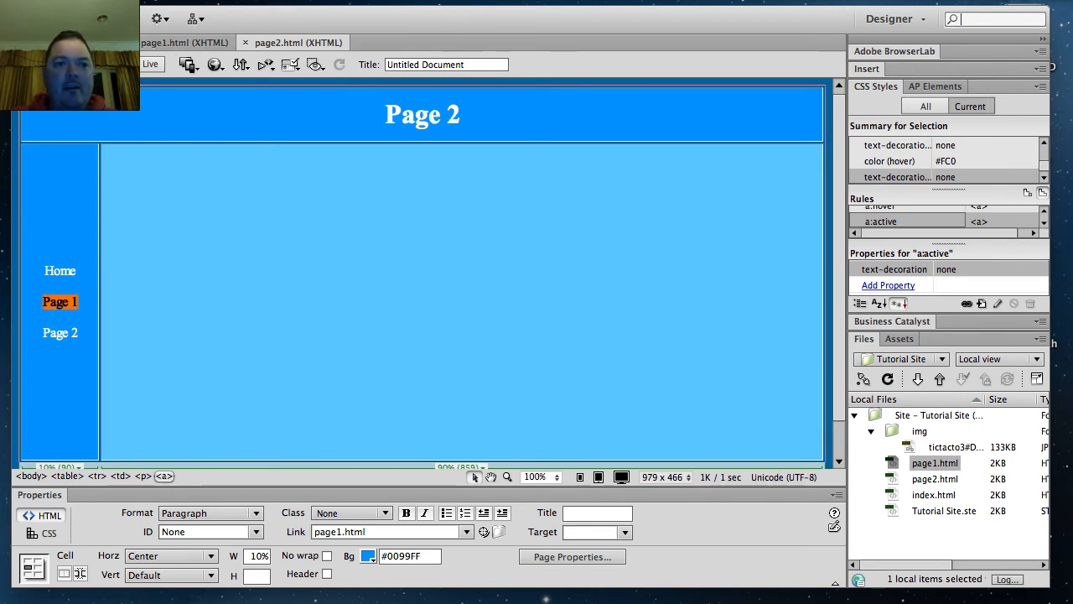
{"action": "left_click", "coordinate": [185, 42]}
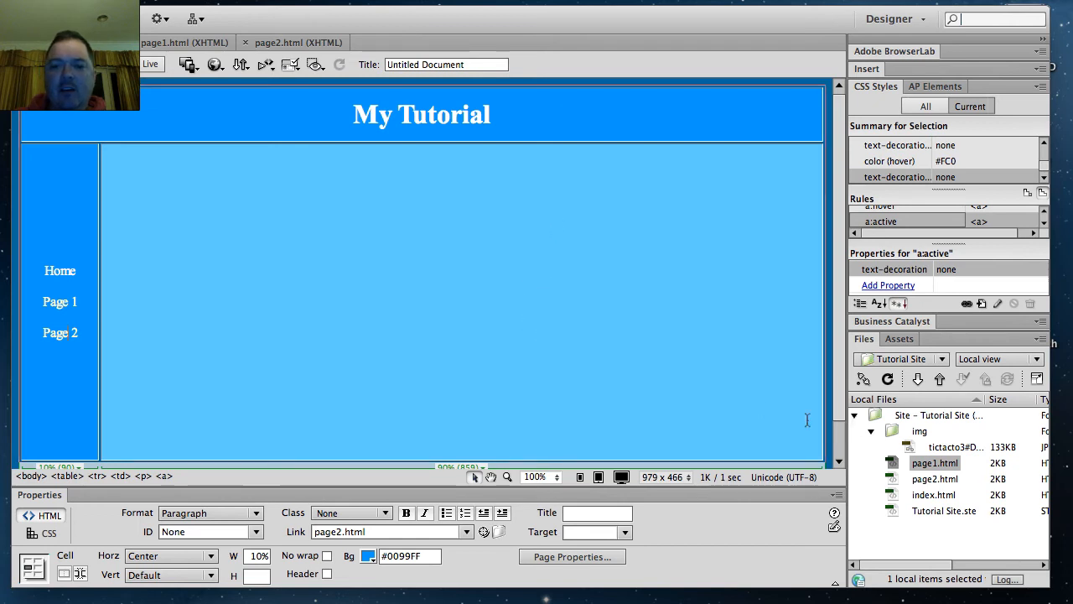
{"action": "left_click", "coordinate": [487, 294]}
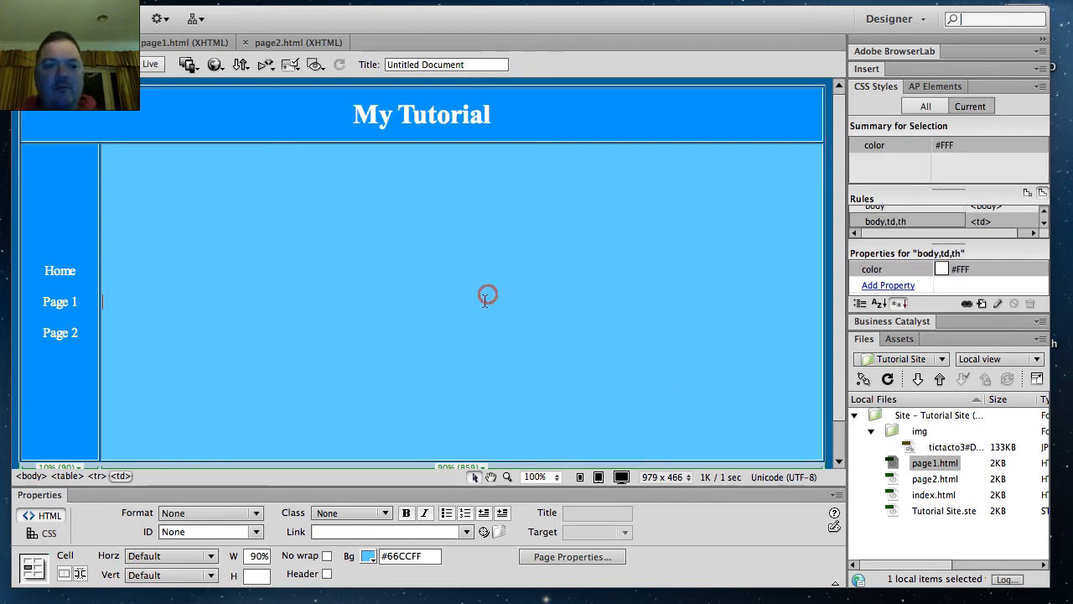
{"action": "type", "text": "Tjis"}
{"action": "key", "text": "BackSpace"}
{"action": "key", "text": "BackSpace"}
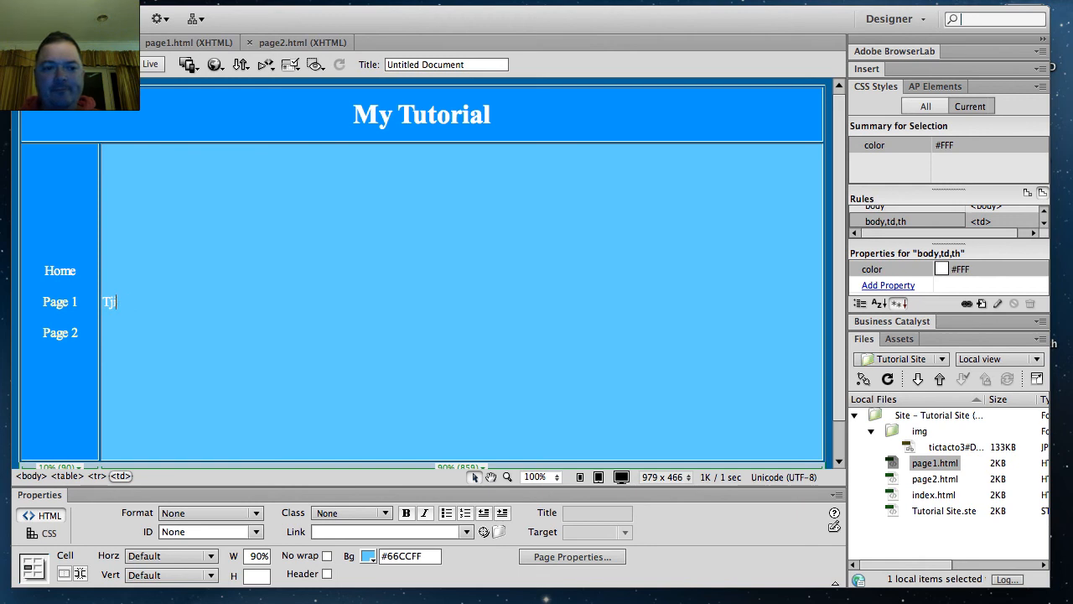
{"action": "type", "text": "his is my Tut"}
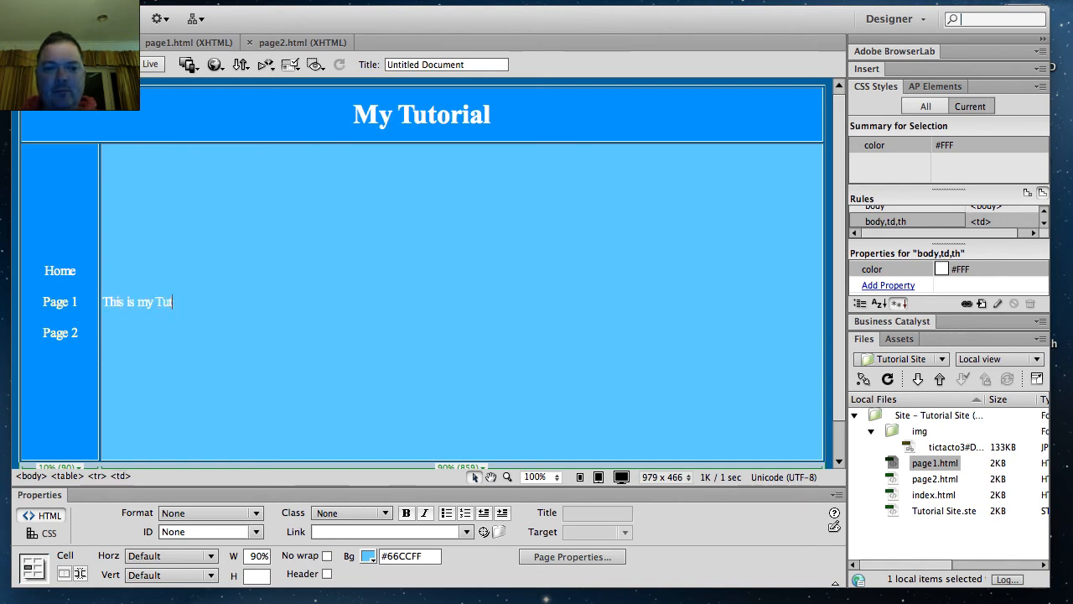
{"action": "type", "text": "orial Homwe"}
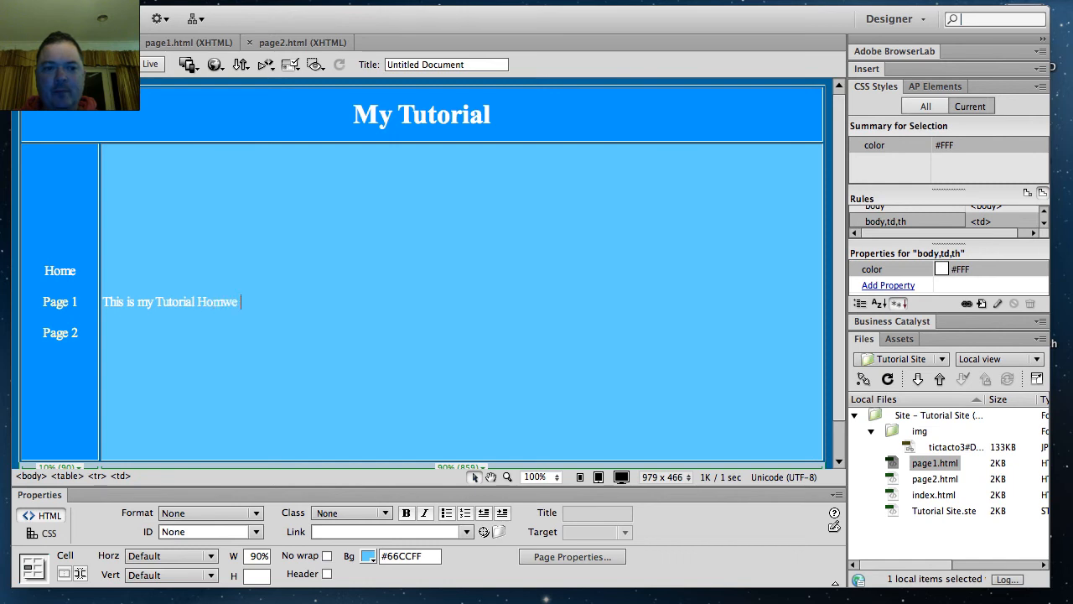
{"action": "key", "text": "BackSpace"}
{"action": "type", "text": "homew"}
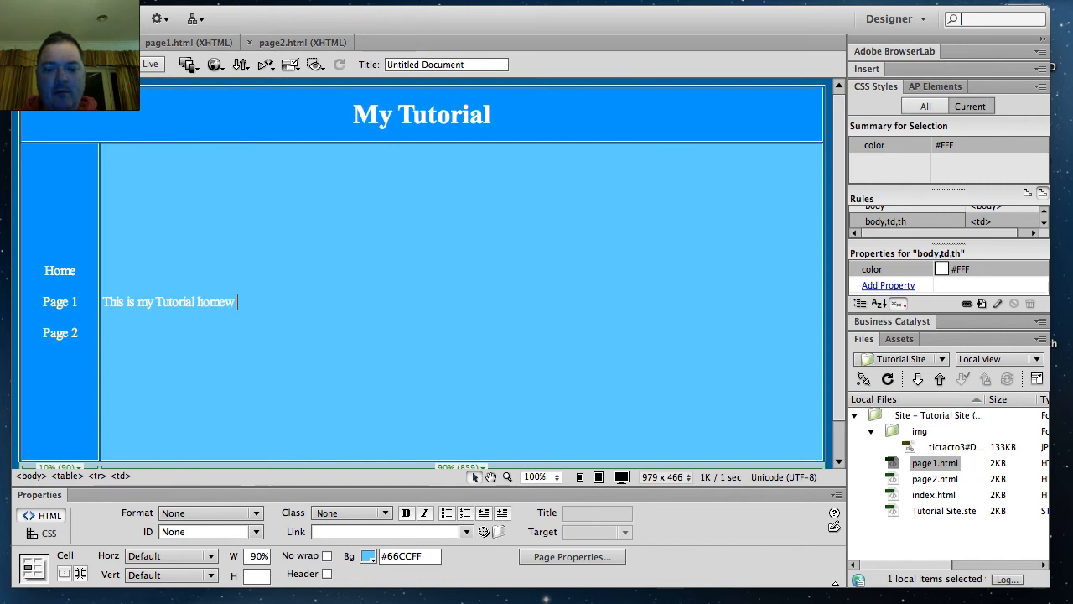
{"action": "key", "text": "BackSpace"}
{"action": "type", "text": " page."}
{"action": "key", "text": "Return"}
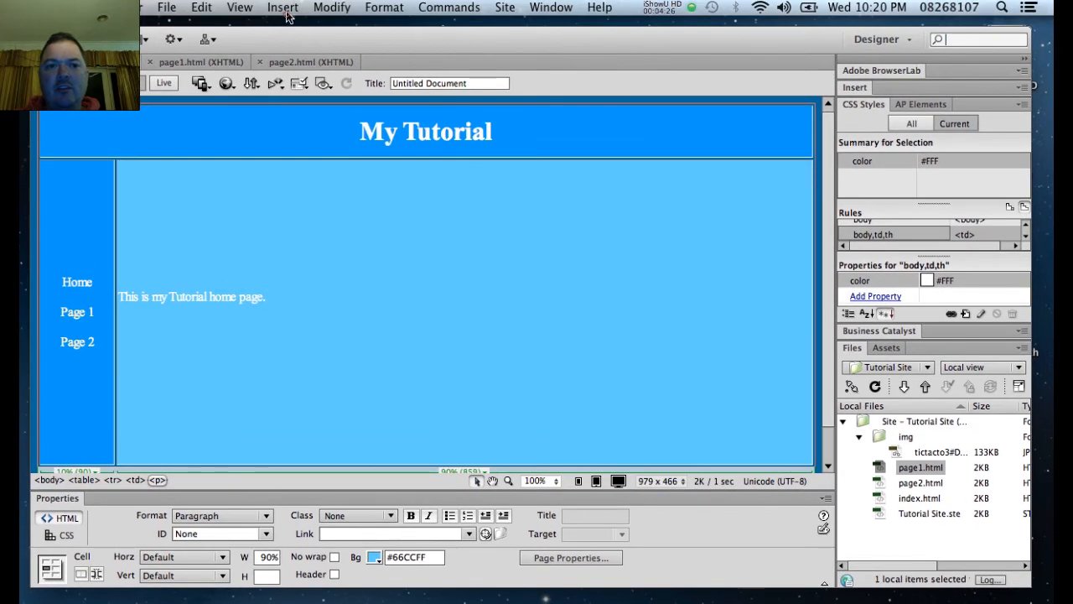
Step: Insert the tictacto3#D.JPG image from the img folder below the home page text, with the alternate text "tic tac toe toy image"
{"action": "left_click", "coordinate": [283, 7]}
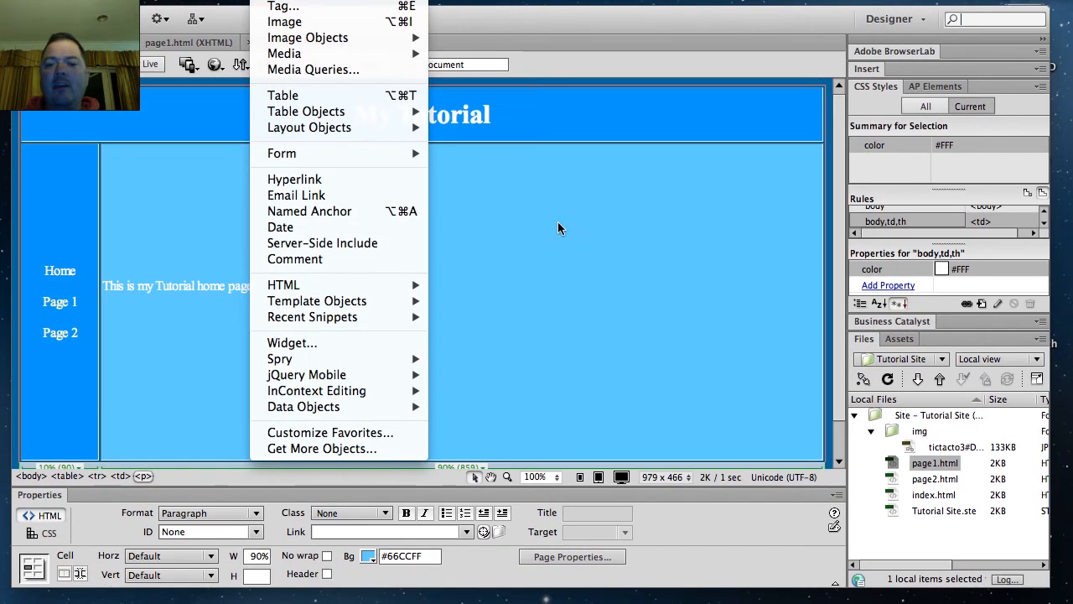
{"action": "left_click", "coordinate": [696, 315]}
{"action": "left_click_drag", "start_coordinate": [910, 447], "coordinate": [172, 326]}
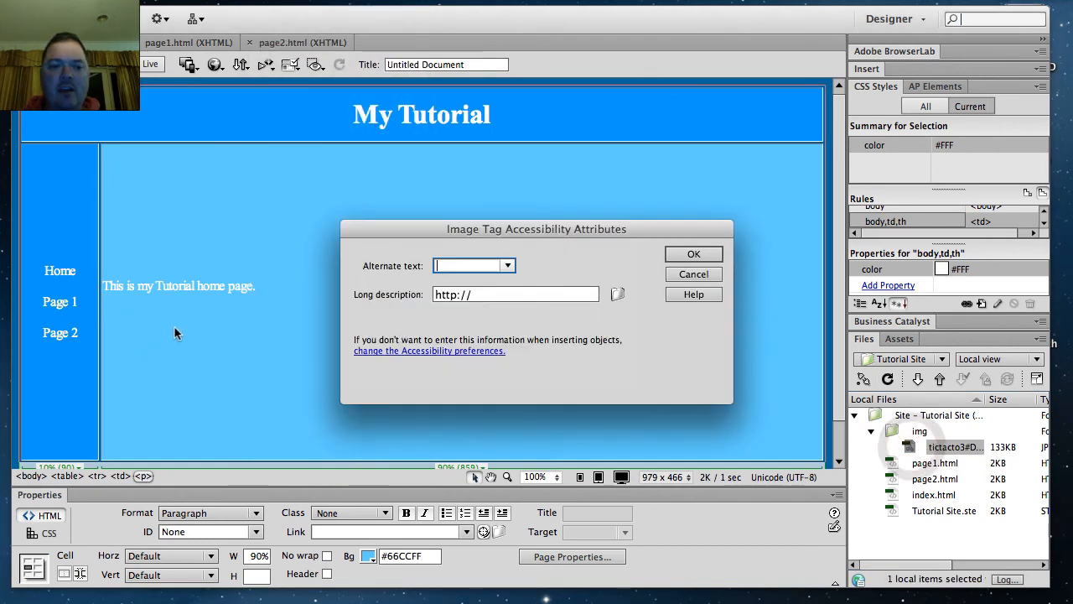
{"action": "type", "text": "tic tac toe"}
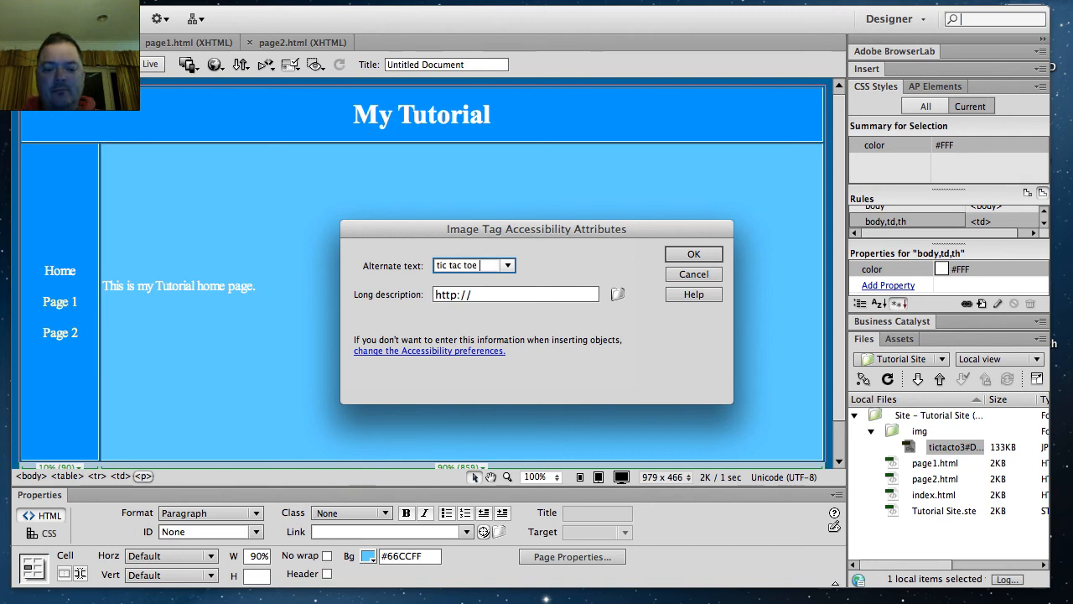
{"action": "key", "text": "BackSpace"}
{"action": "key", "text": "BackSpace"}
{"action": "type", "text": "oy image"}
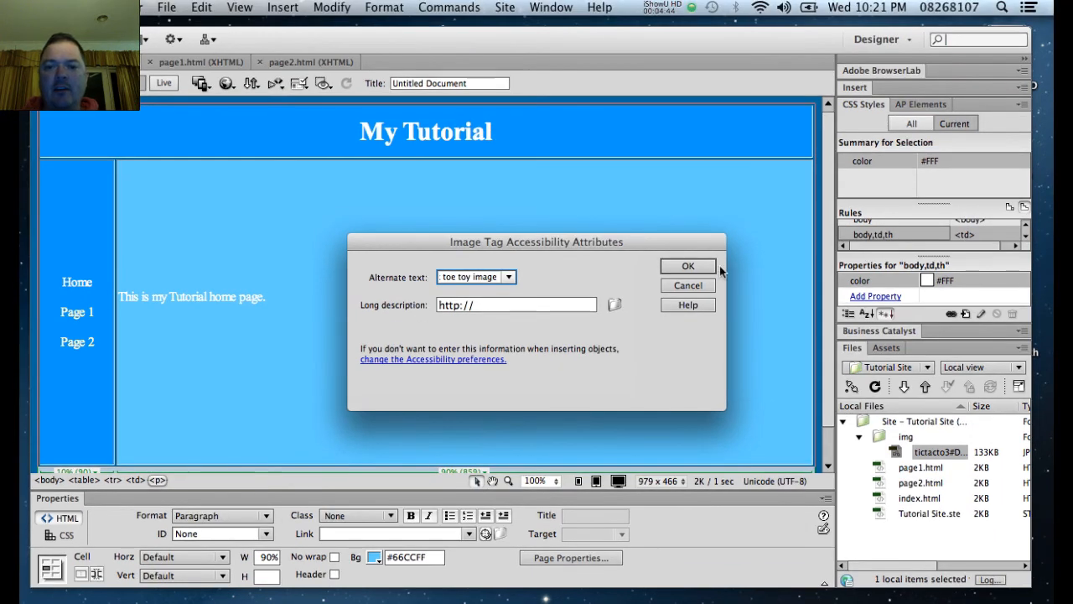
{"action": "left_click", "coordinate": [693, 254]}
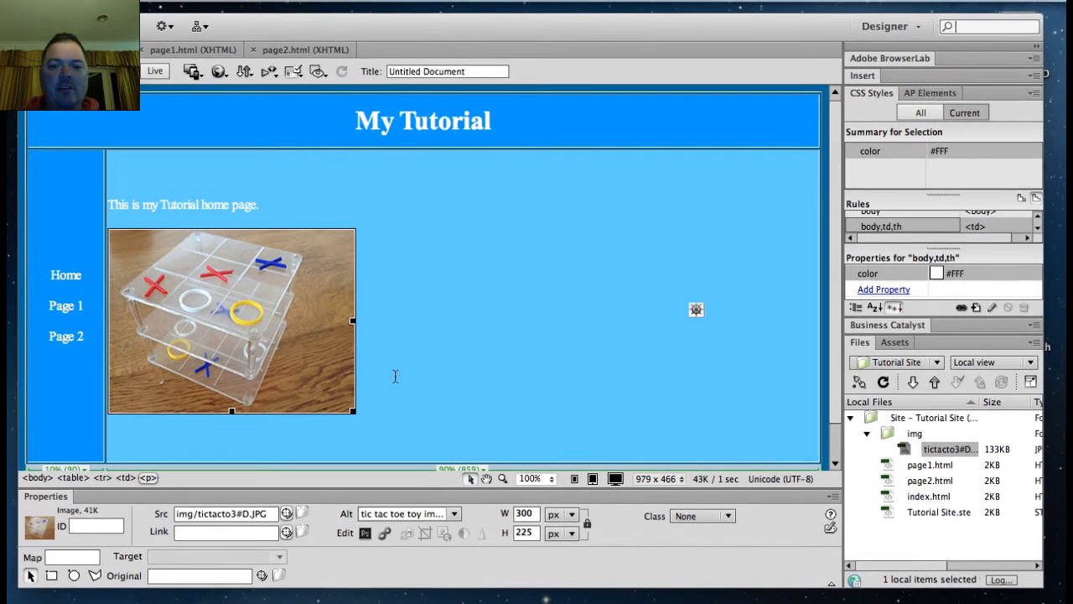
Step: Set the horizontal alignment of the main content cell containing the text and image to Center
{"action": "left_click", "coordinate": [400, 379]}
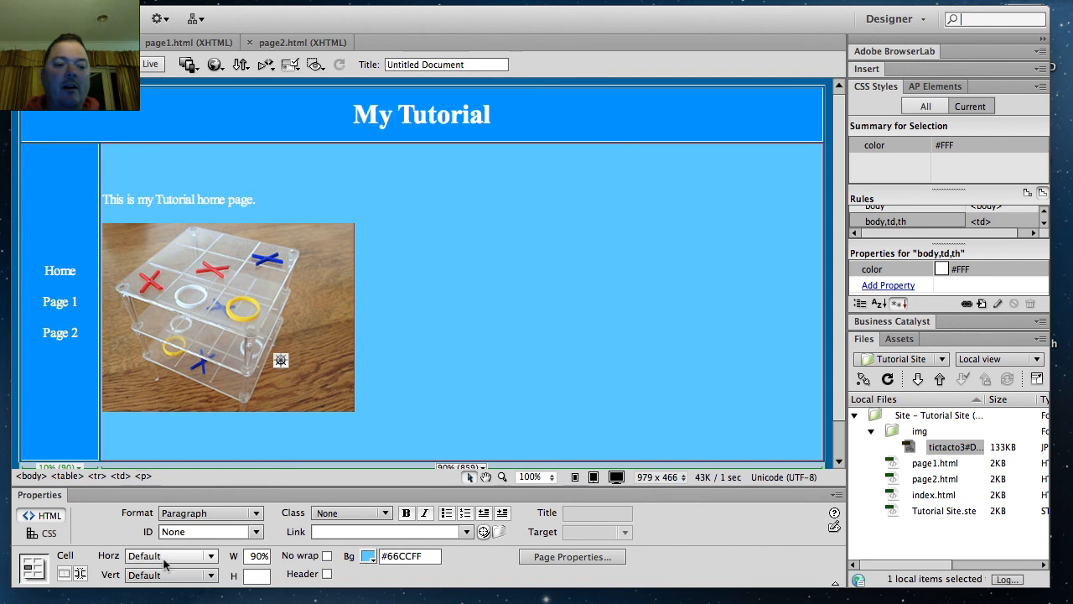
{"action": "left_click", "coordinate": [205, 556]}
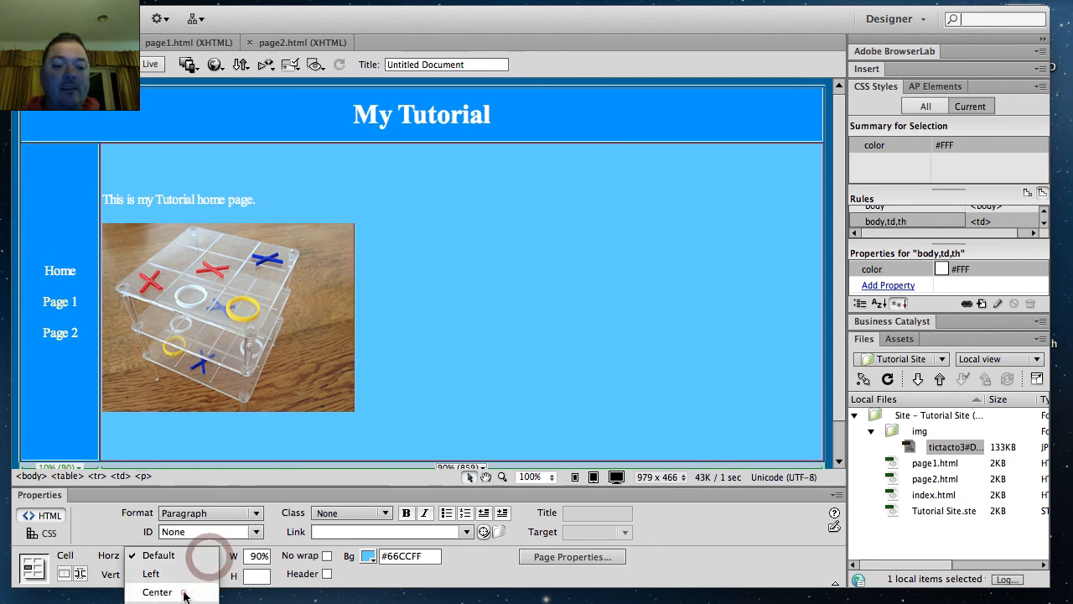
{"action": "left_click", "coordinate": [185, 592]}
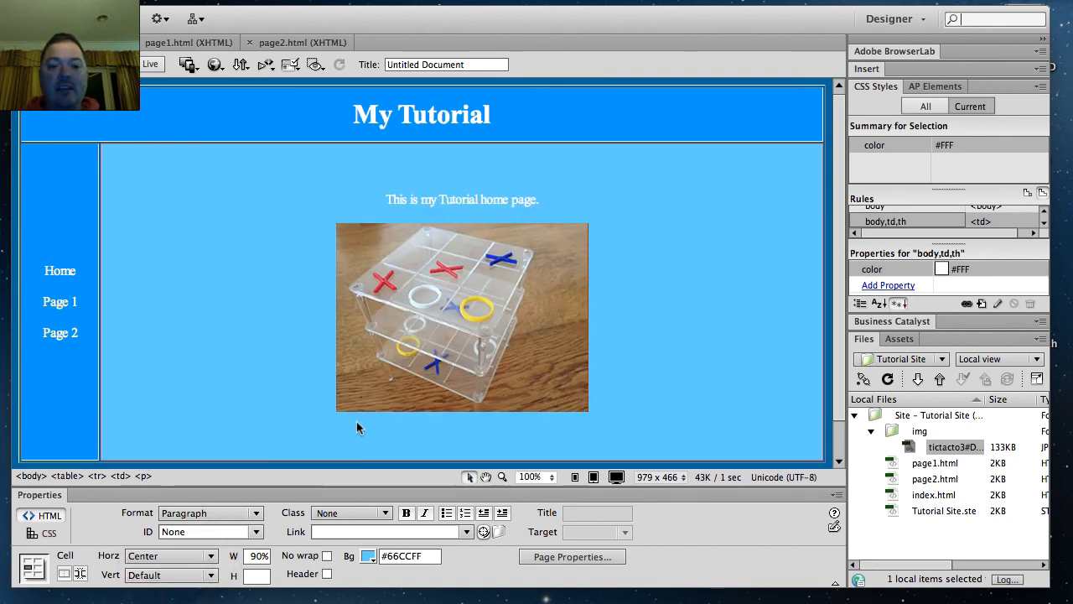
Step: Set the main content cell's horizontal alignment to Left, and view its CSS properties before returning to the HTML properties
{"action": "left_click", "coordinate": [211, 559]}
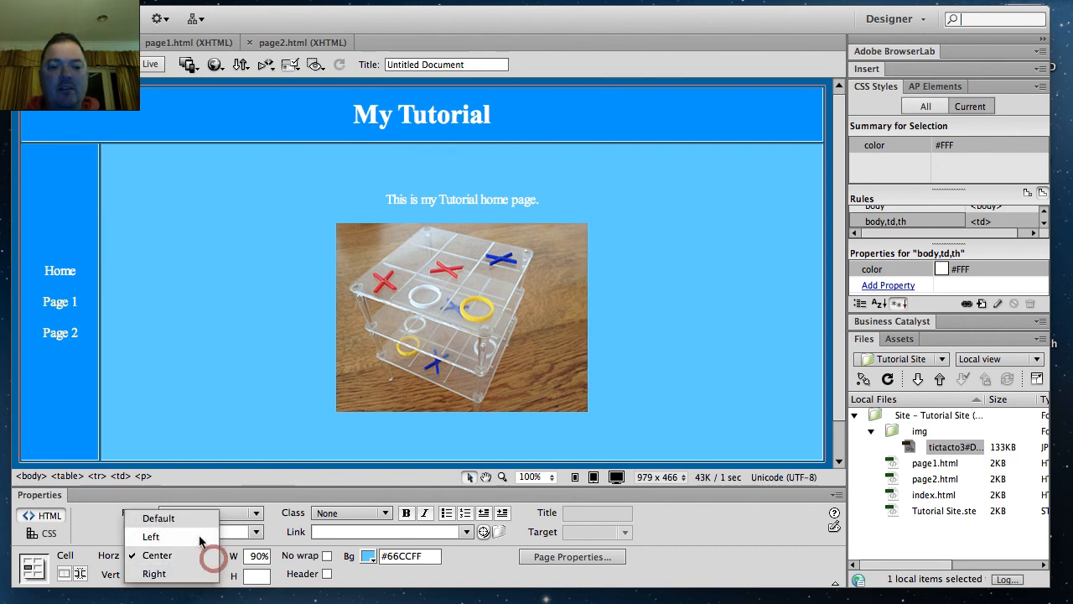
{"action": "left_click", "coordinate": [199, 539]}
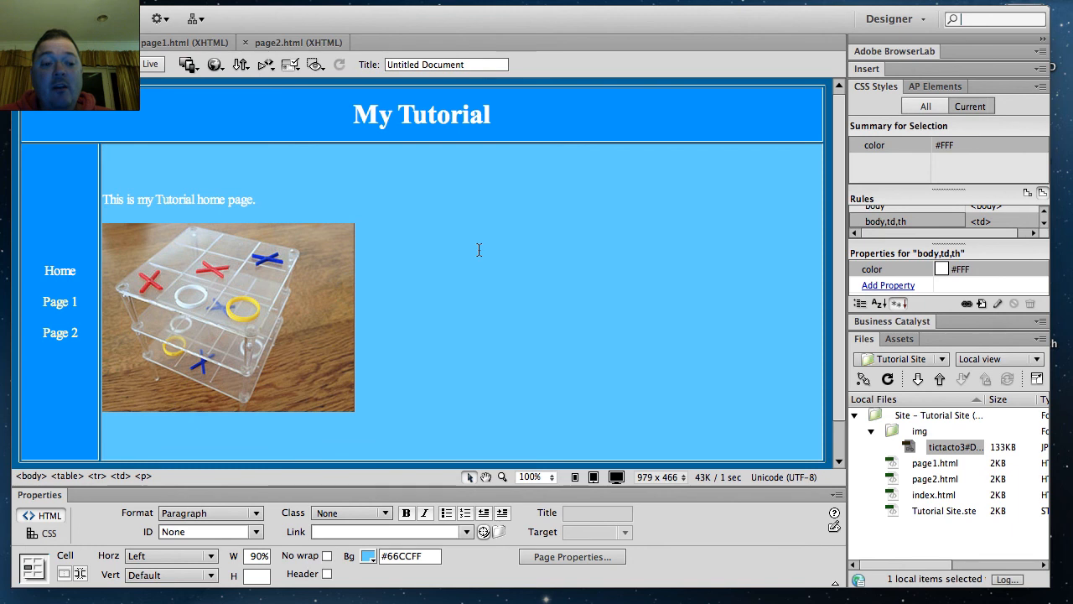
{"action": "left_click", "coordinate": [50, 534]}
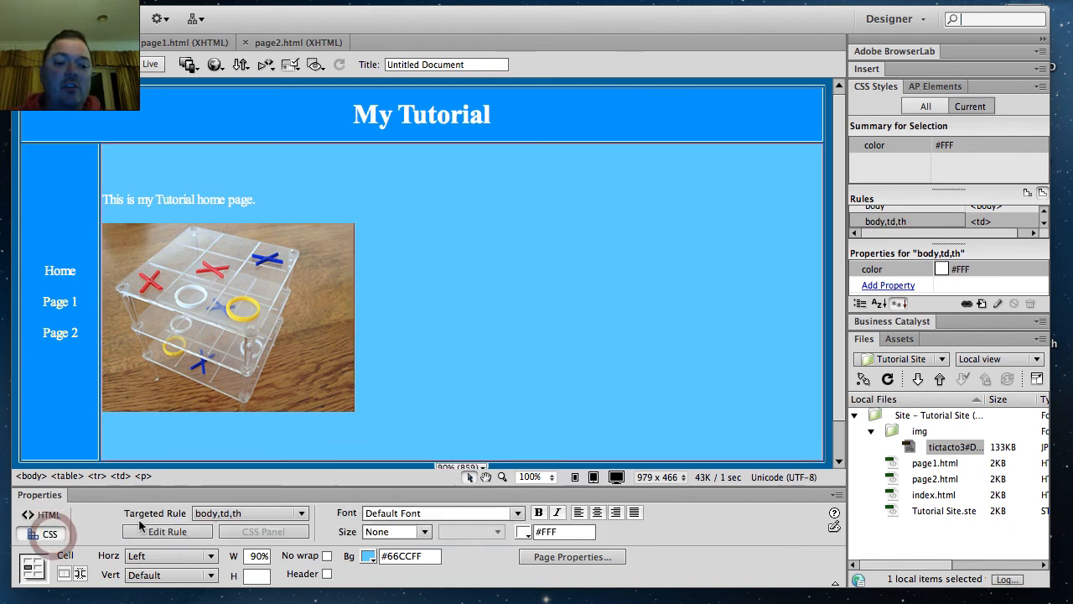
{"action": "left_click", "coordinate": [48, 516]}
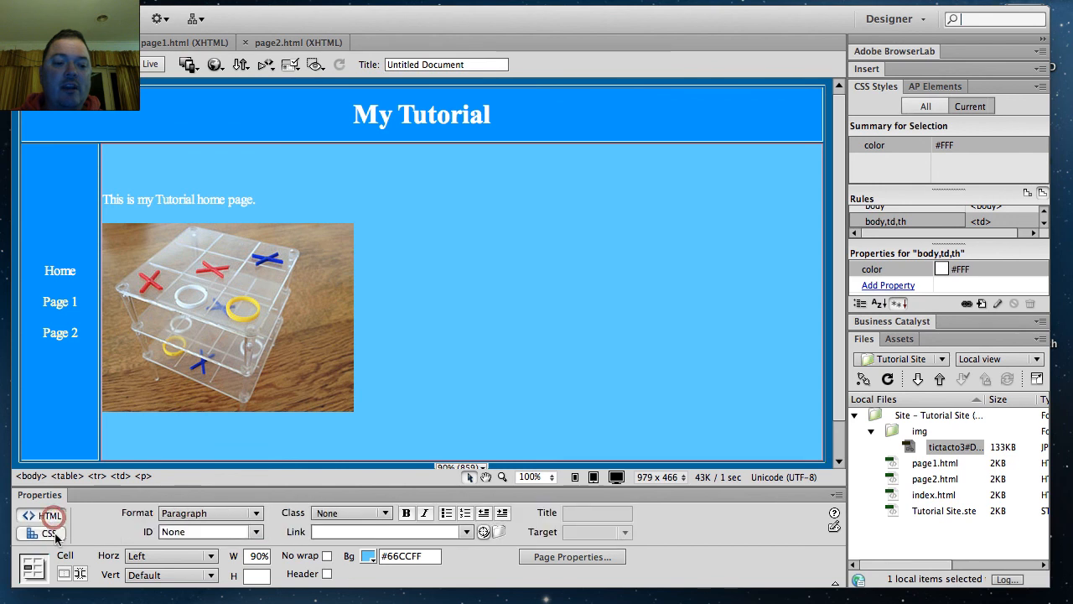